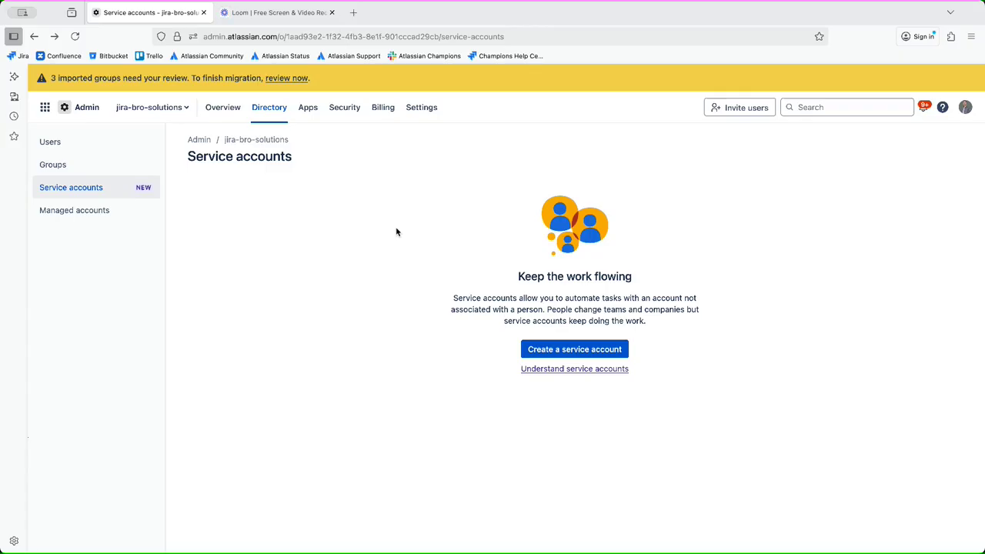
Step: Start a new service account named "Service account" and continue to app role selection
click(557, 348)
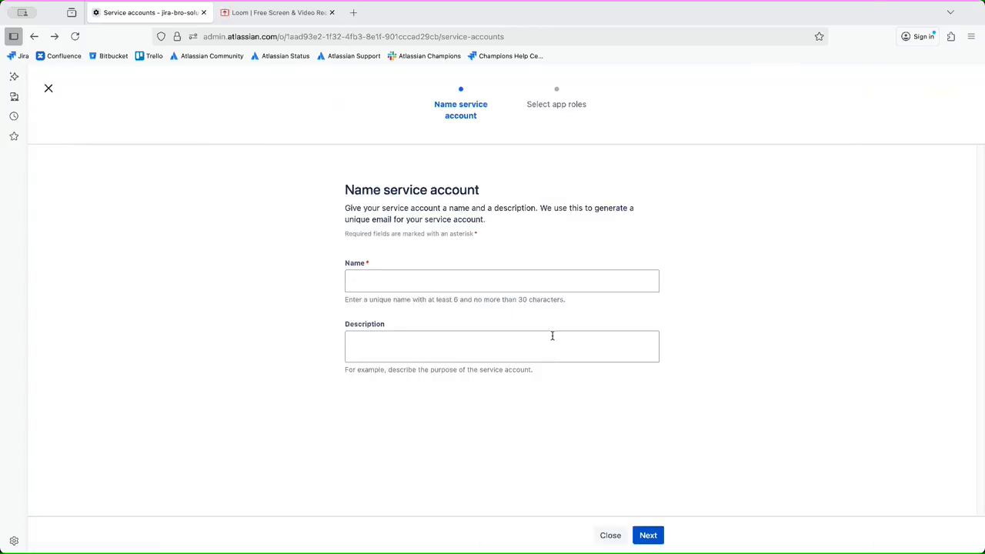
click(528, 280)
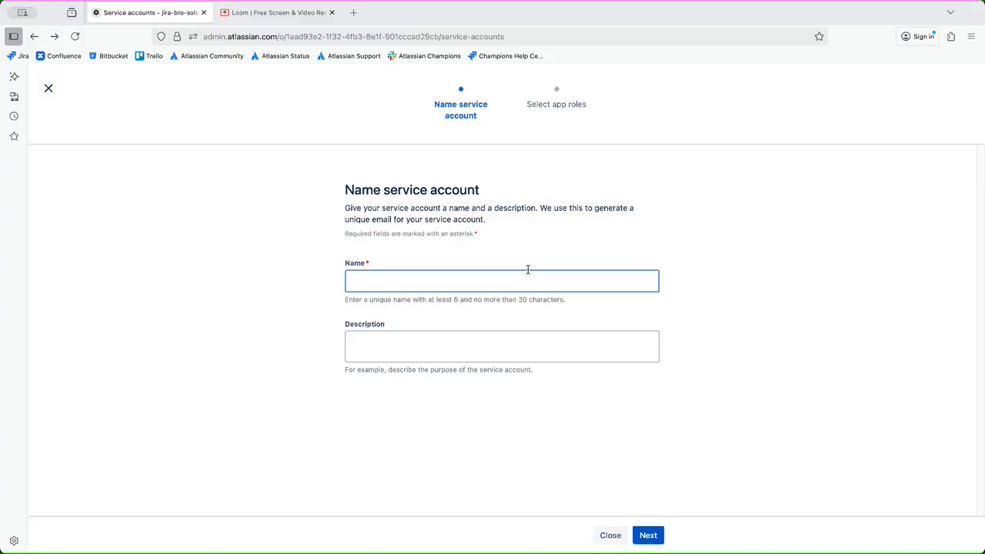
text(Ser)
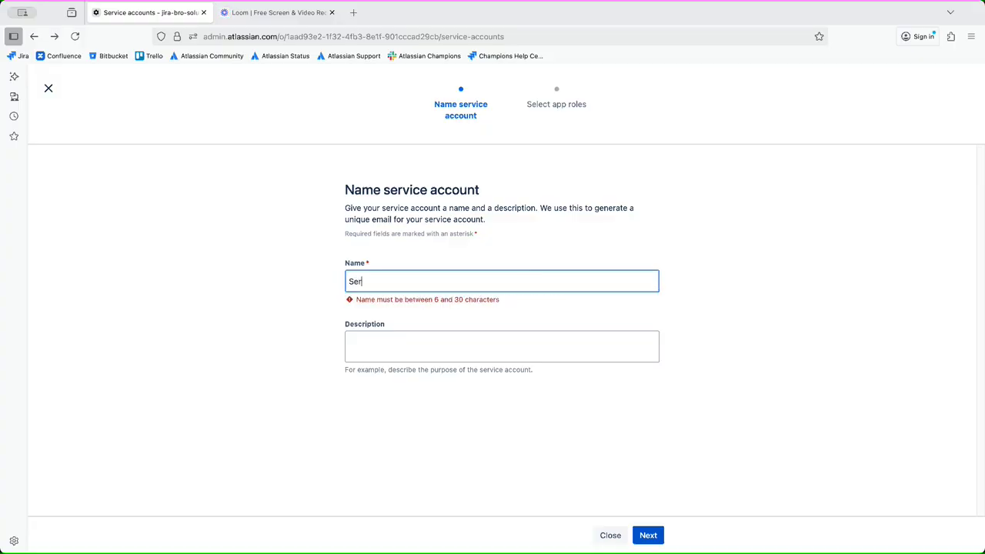
text(vice acco)
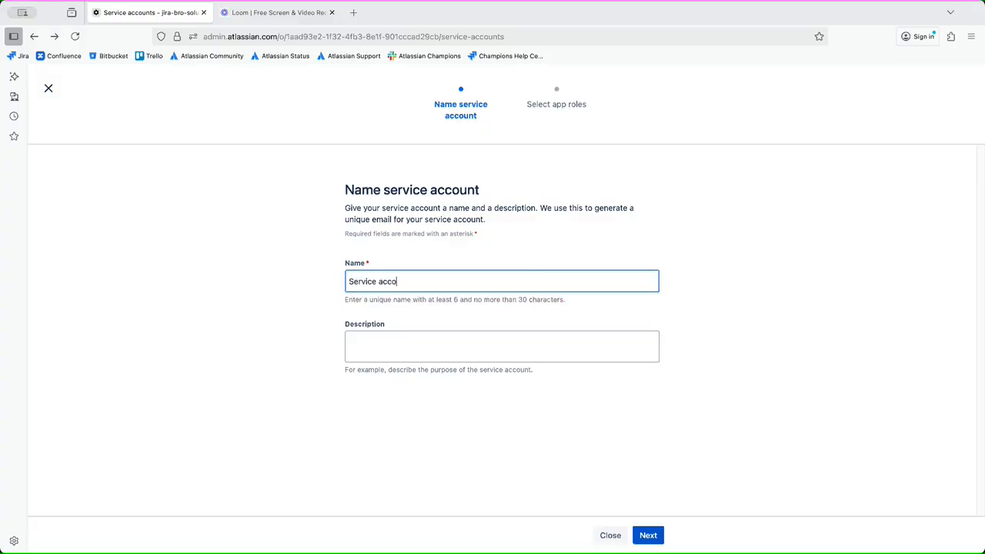
text(unt)
click(648, 534)
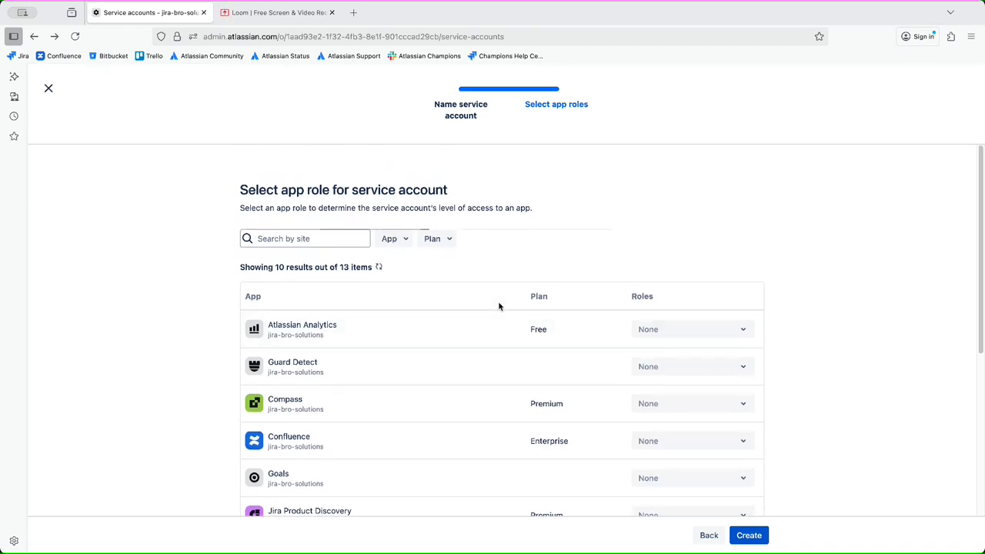
Step: Give the service account the User role for Jira
drag(235, 189, 471, 191)
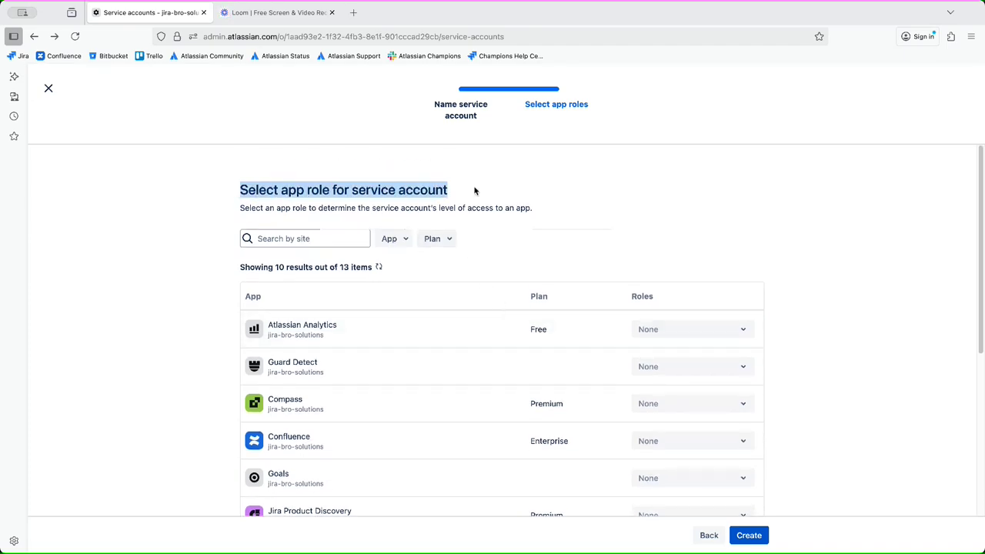
scroll(668, 274, down, 3)
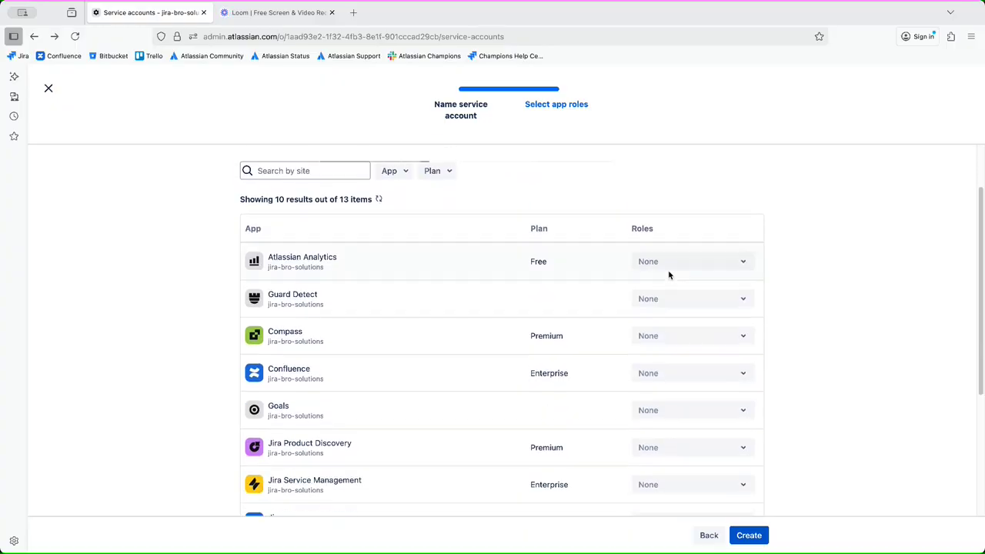
scroll(669, 275, down, 2)
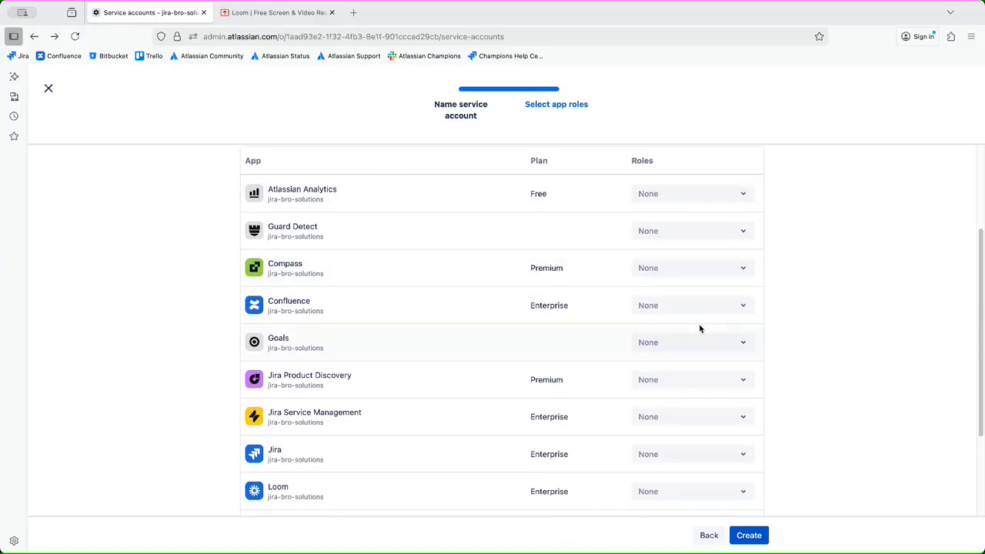
scroll(777, 342, down, 4)
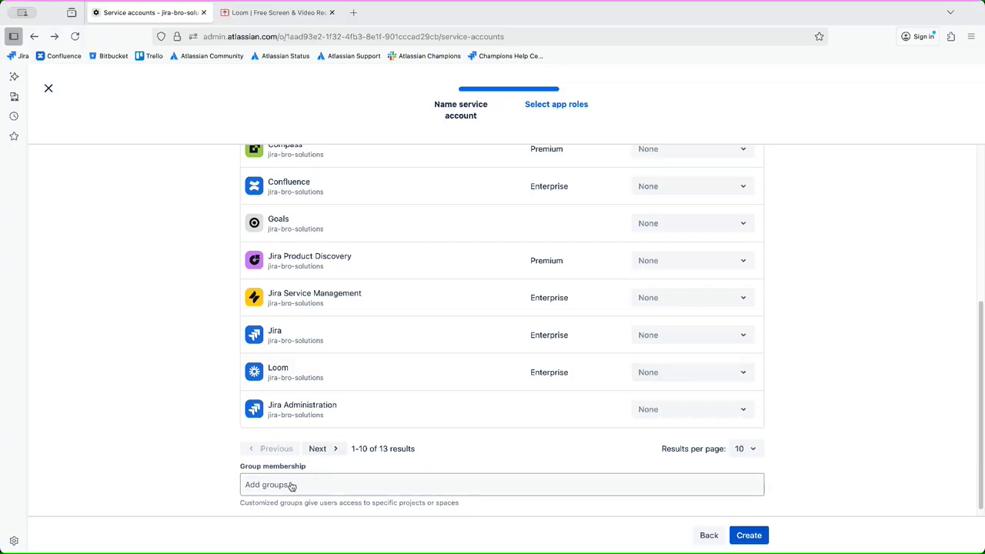
scroll(463, 384, up, 1)
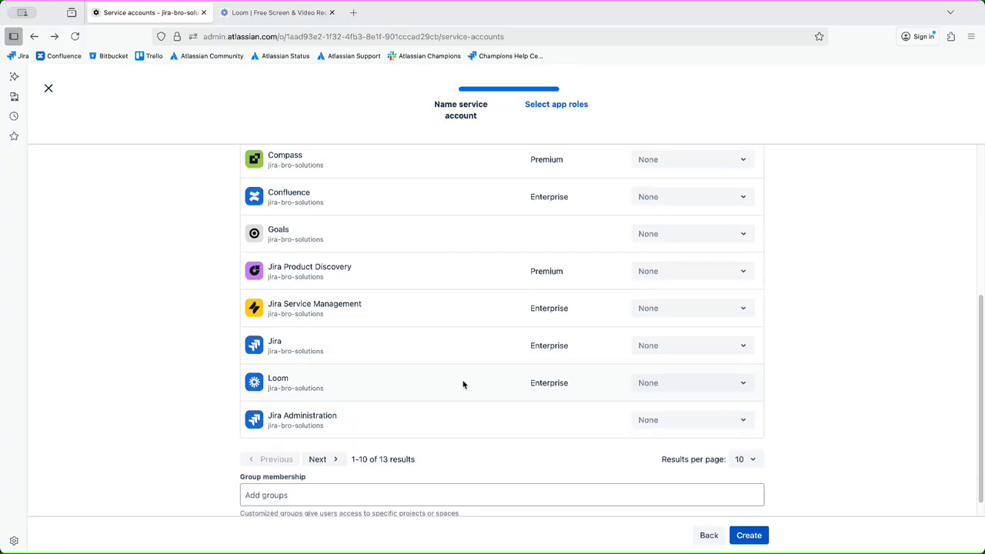
click(665, 360)
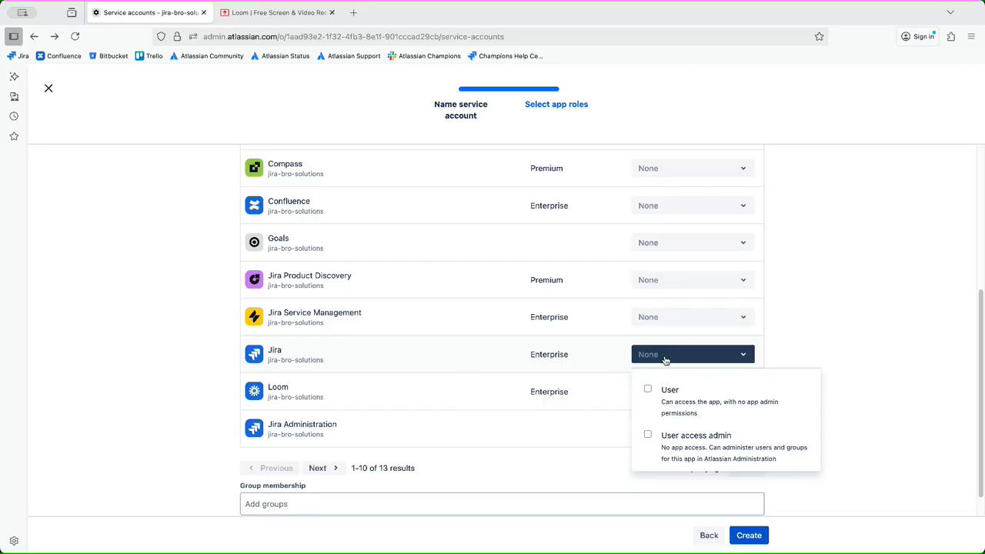
click(658, 389)
click(849, 346)
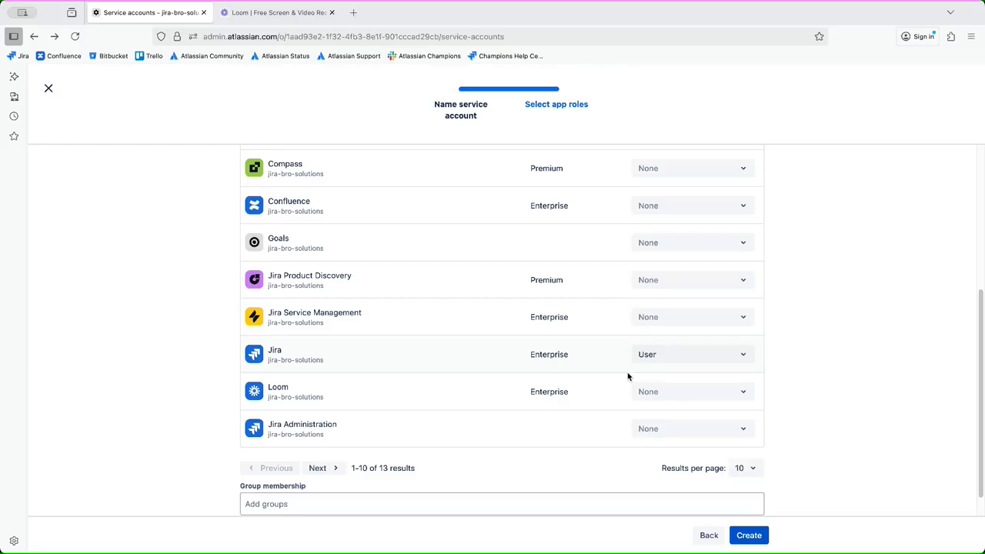
Step: Give the service account the App admin role for Jira Administration
click(650, 434)
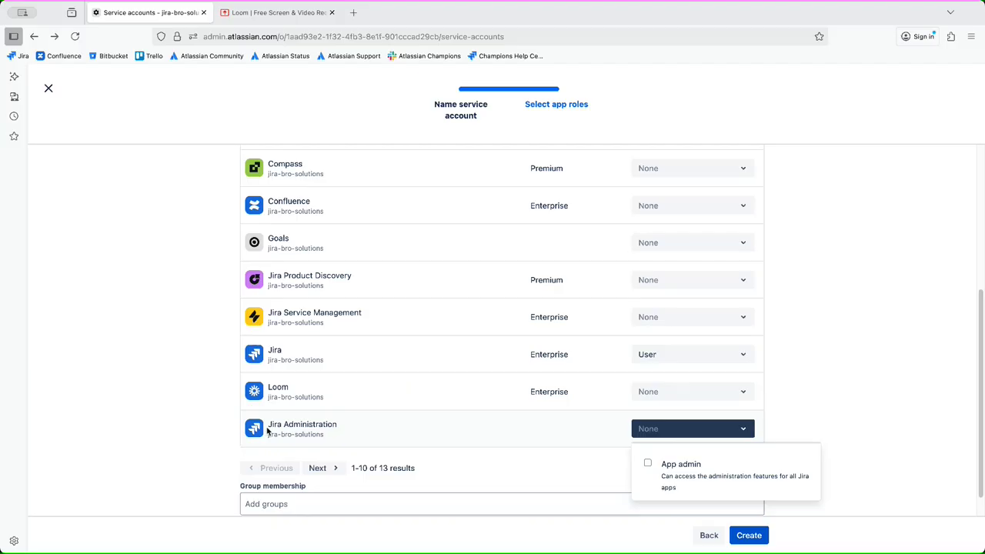
click(650, 476)
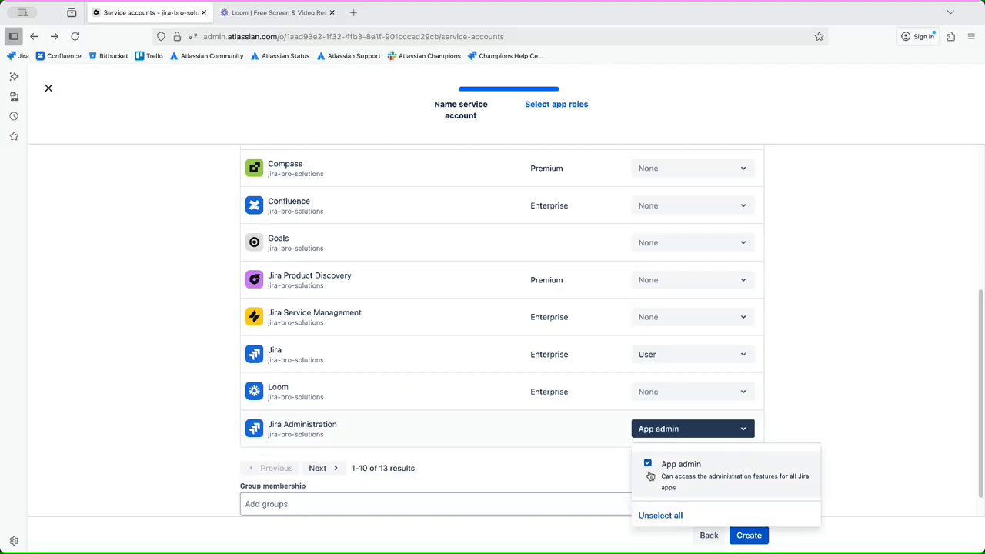
click(847, 385)
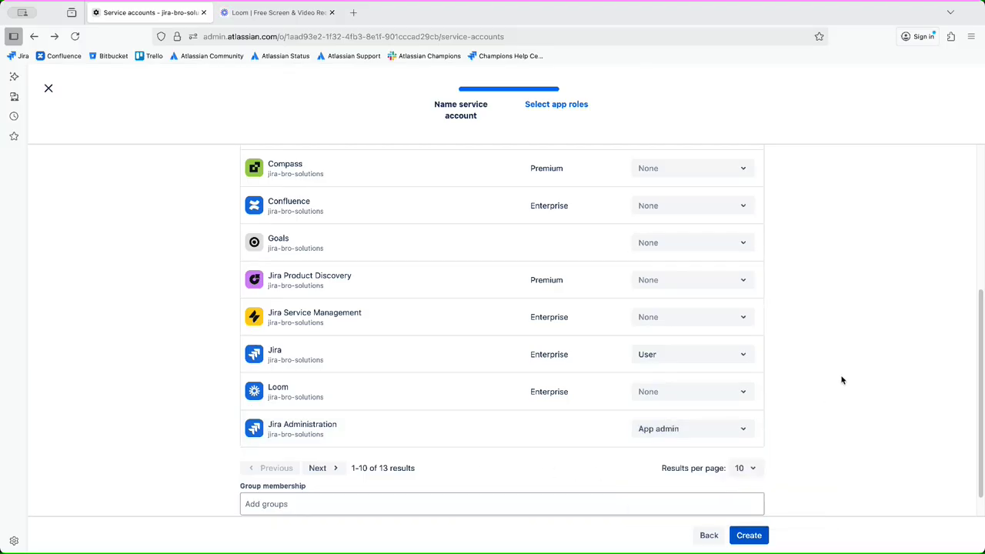
Step: Review the assigned app roles and create the service account without adding any groups
scroll(842, 380, down, 1)
scroll(841, 380, up, 2)
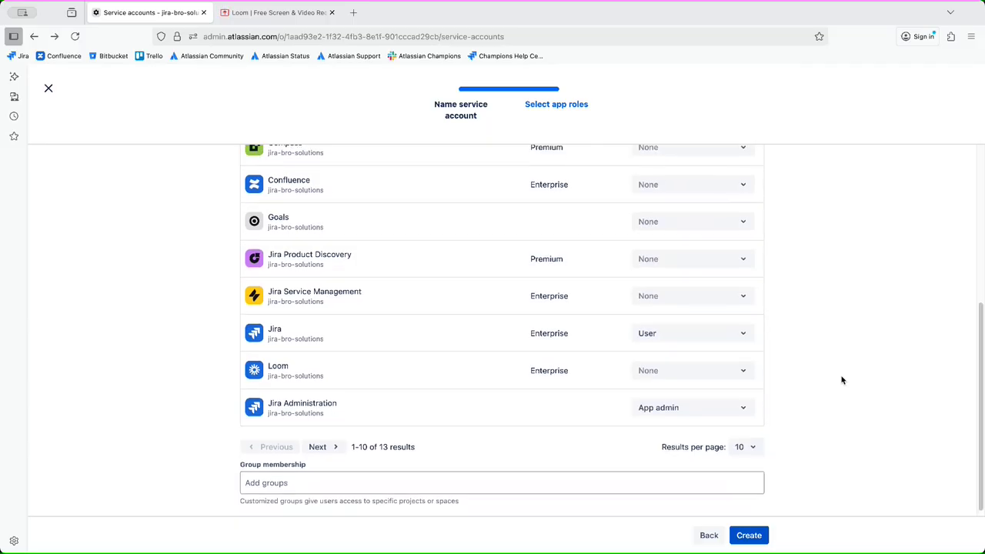
scroll(841, 380, up, 1)
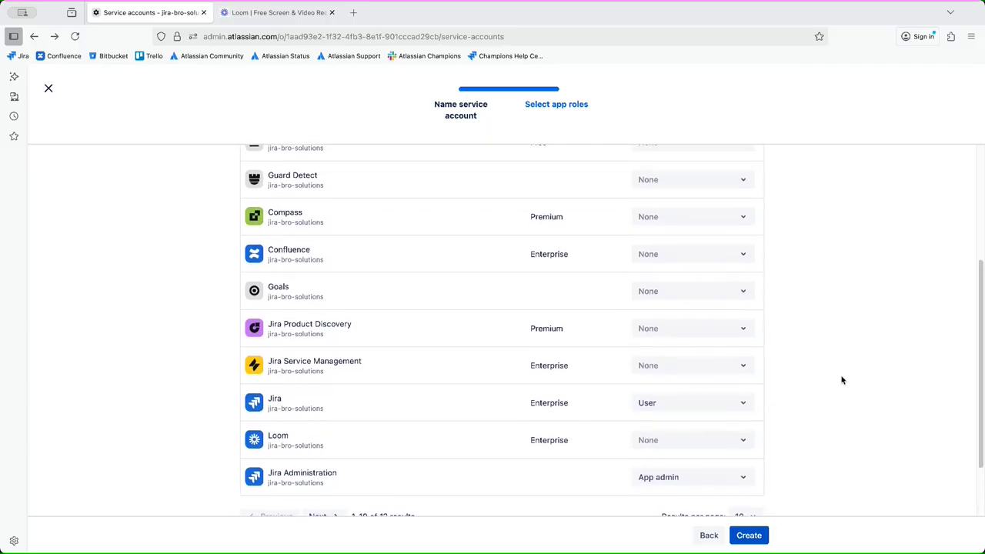
scroll(842, 380, down, 2)
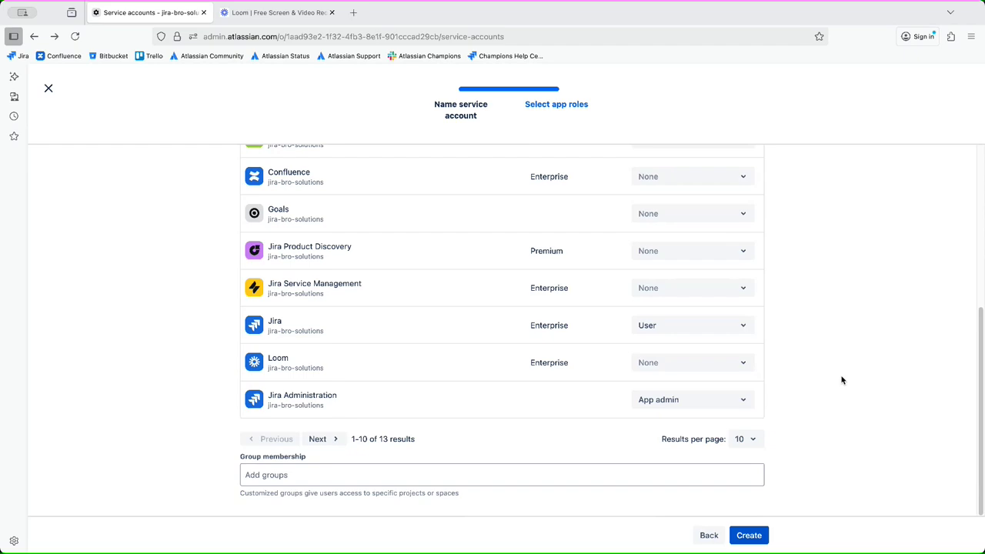
click(754, 535)
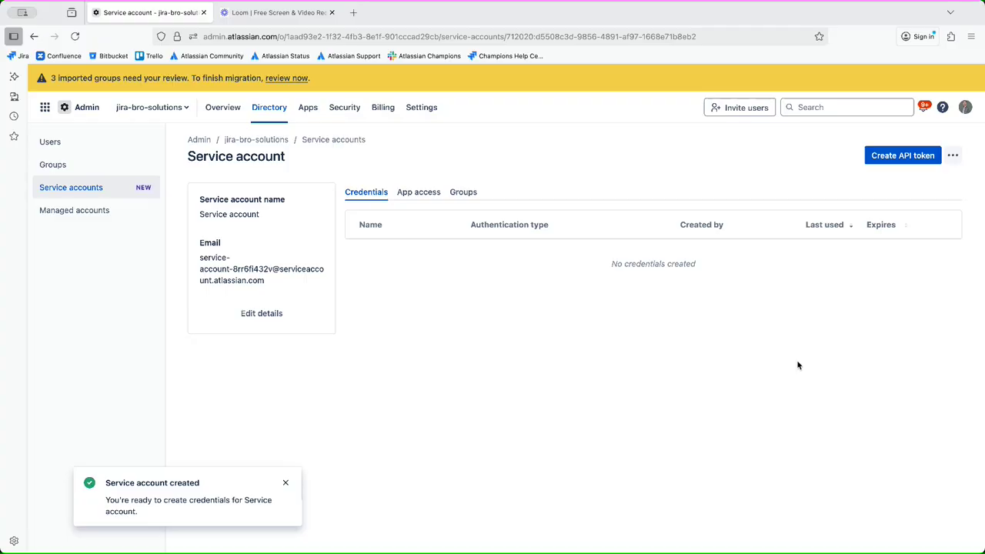
Step: Examine the new service account's name and email address in its details card
drag(287, 200, 249, 201)
click(249, 200)
drag(199, 243, 224, 250)
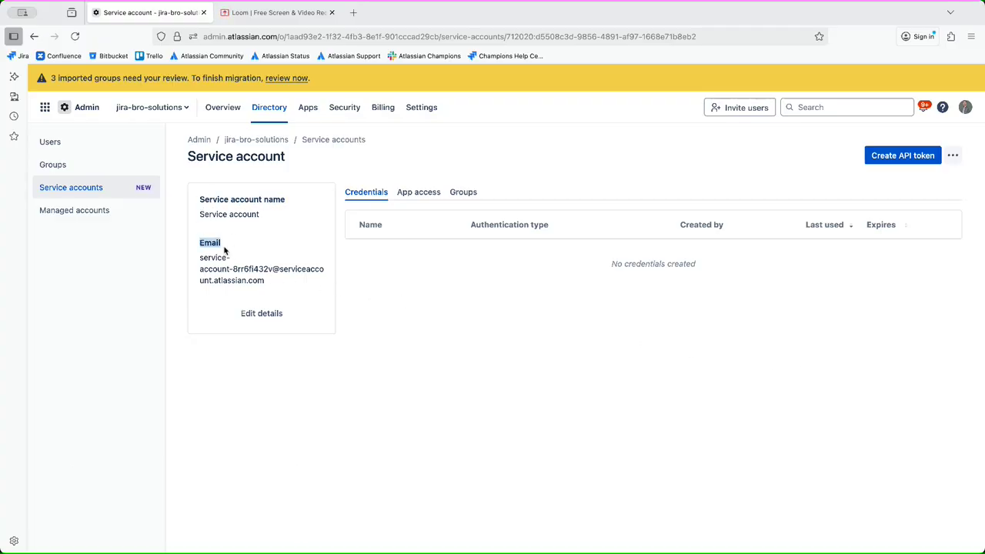
click(224, 250)
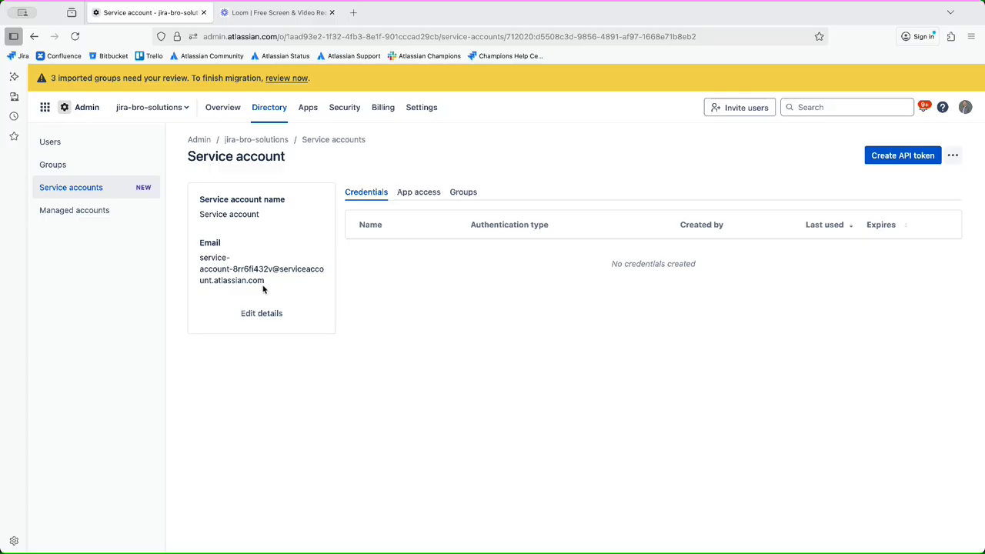
drag(264, 281, 199, 255)
click(198, 256)
Step: Start creating an API token for the service account and name it "API"
click(904, 157)
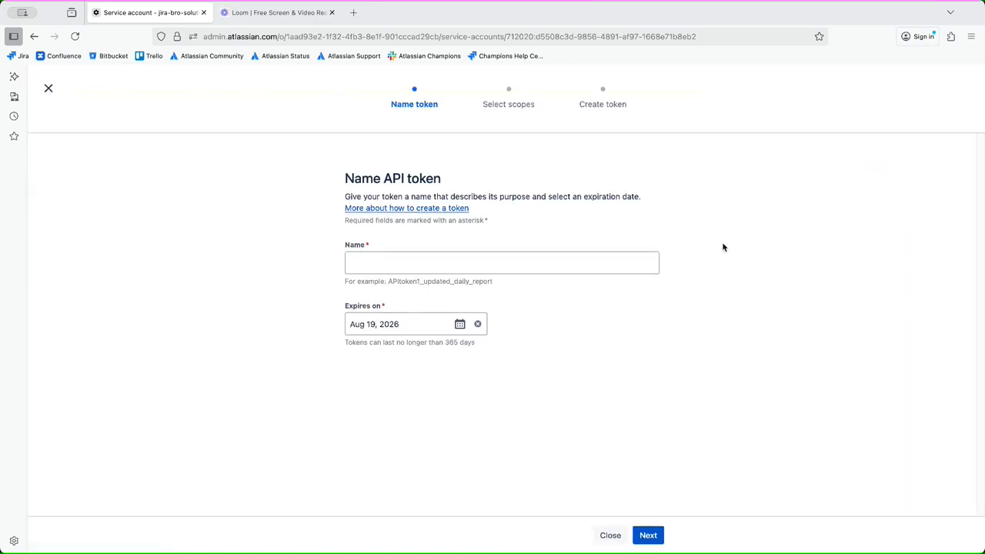
click(374, 252)
text(API)
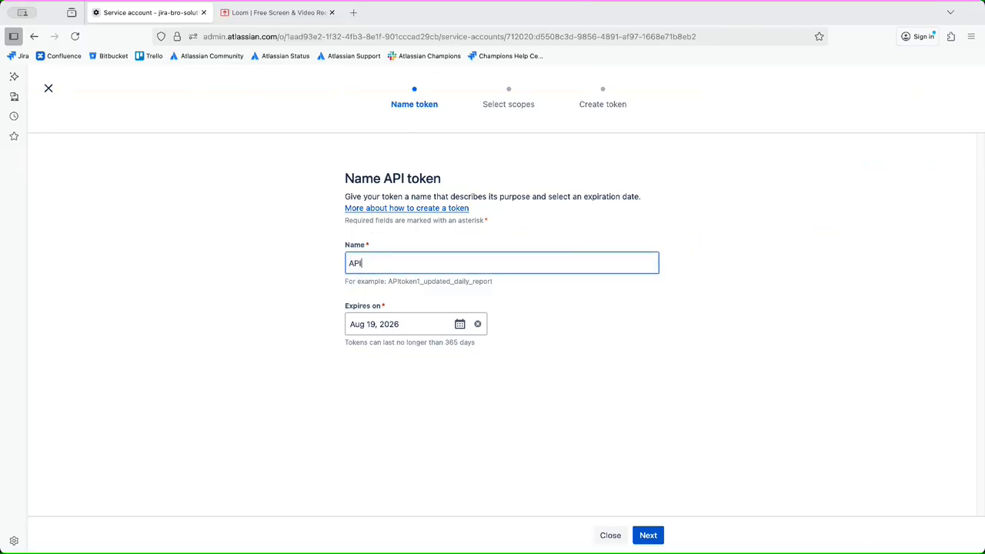
Step: Check the selectable expiration dates, keep Aug 19, 2026, and continue to scope selection
click(383, 323)
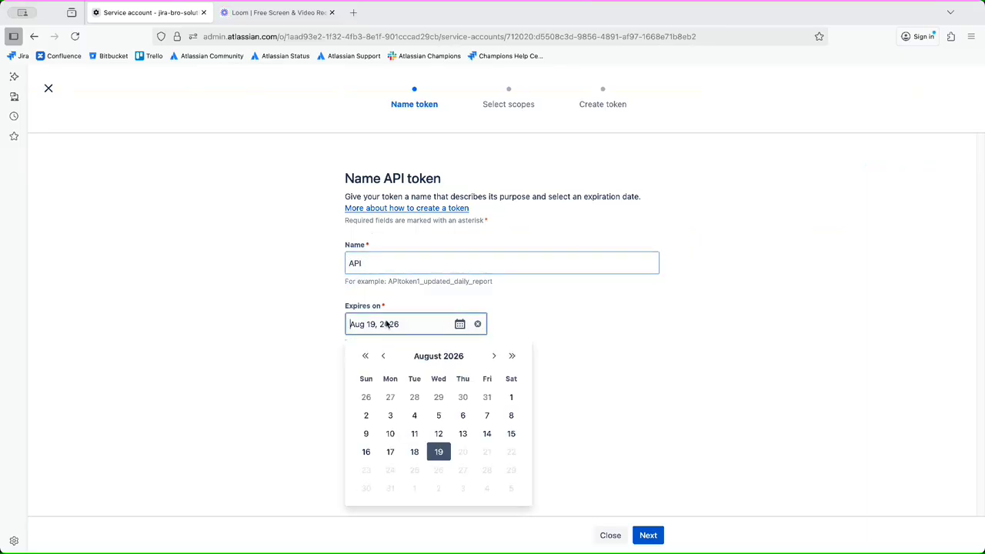
click(492, 358)
click(491, 358)
click(492, 358)
click(492, 358)
click(384, 357)
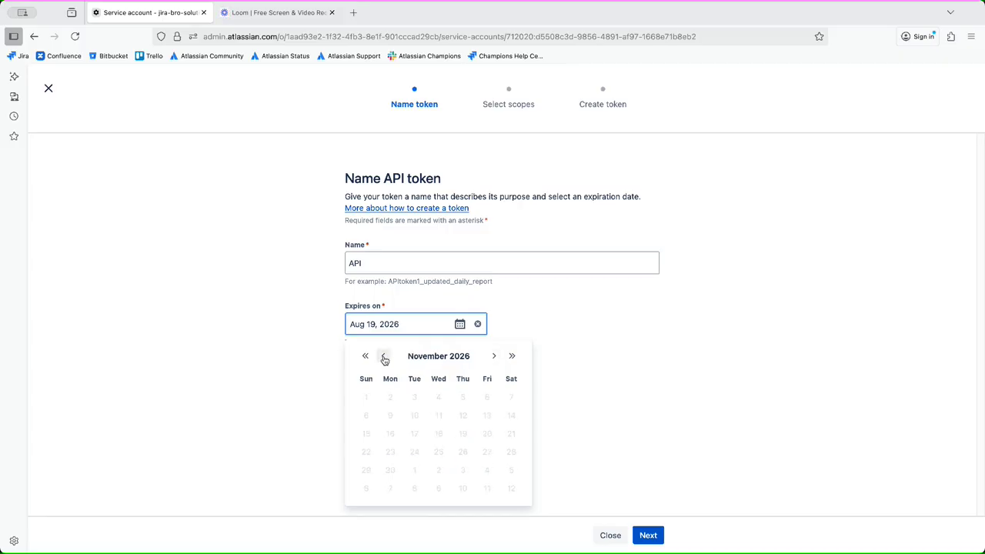
click(383, 356)
click(383, 356)
click(383, 356)
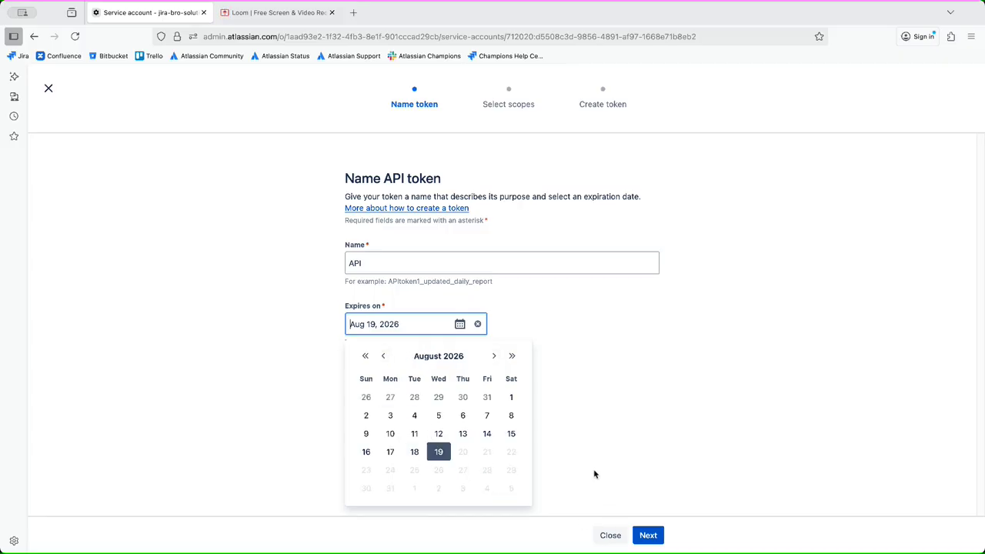
click(576, 438)
click(649, 535)
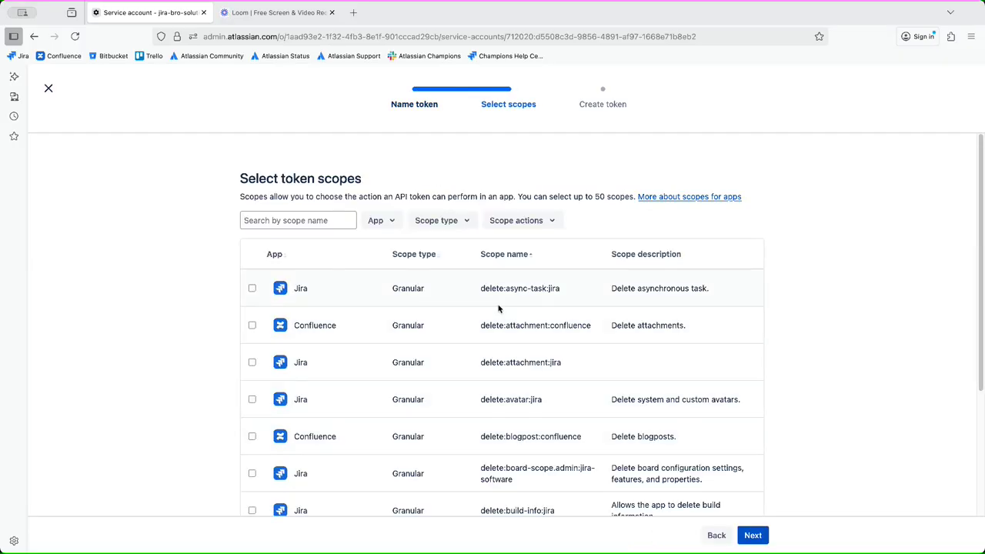
Step: Examine the token scope instructions and the first page of available scopes with their descriptions
drag(236, 179, 355, 182)
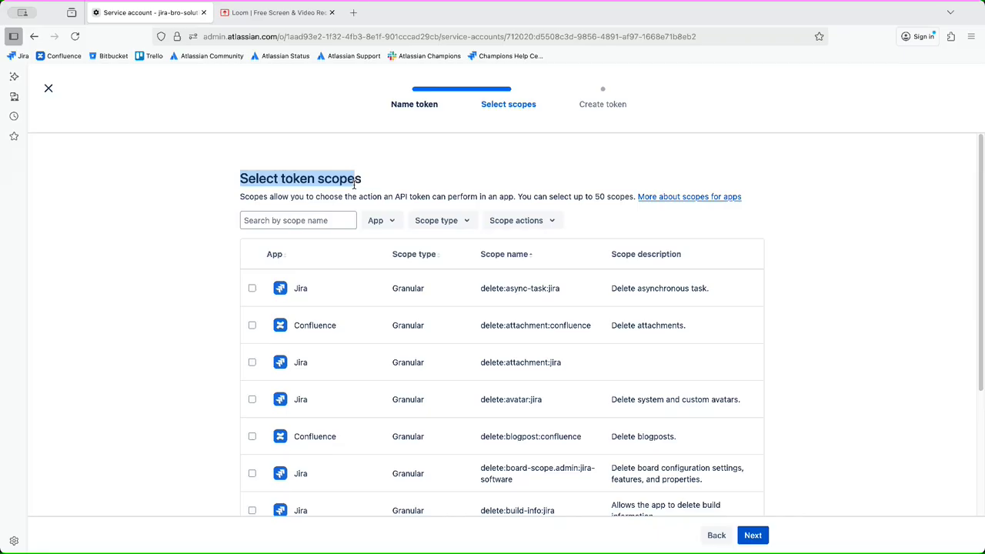
click(354, 184)
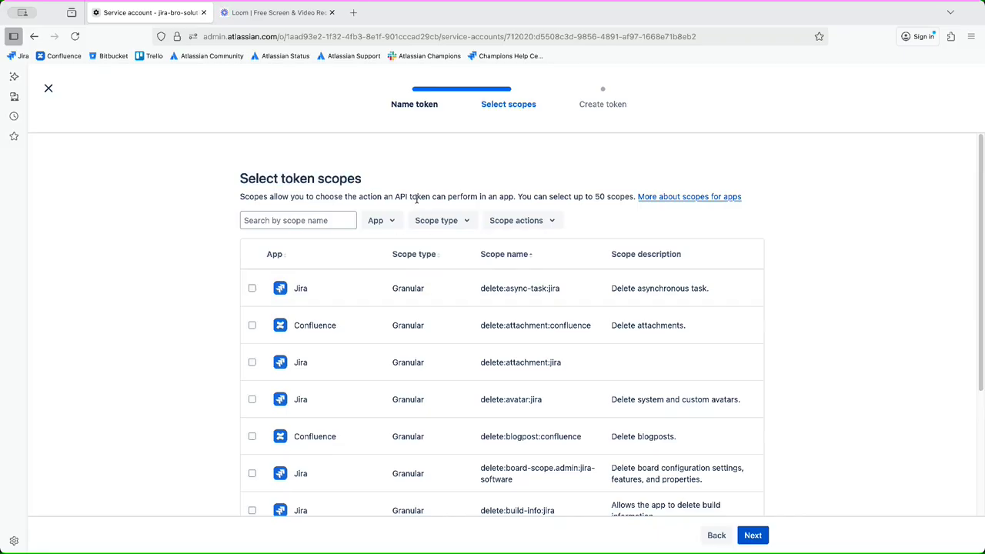
drag(397, 196, 742, 198)
click(526, 204)
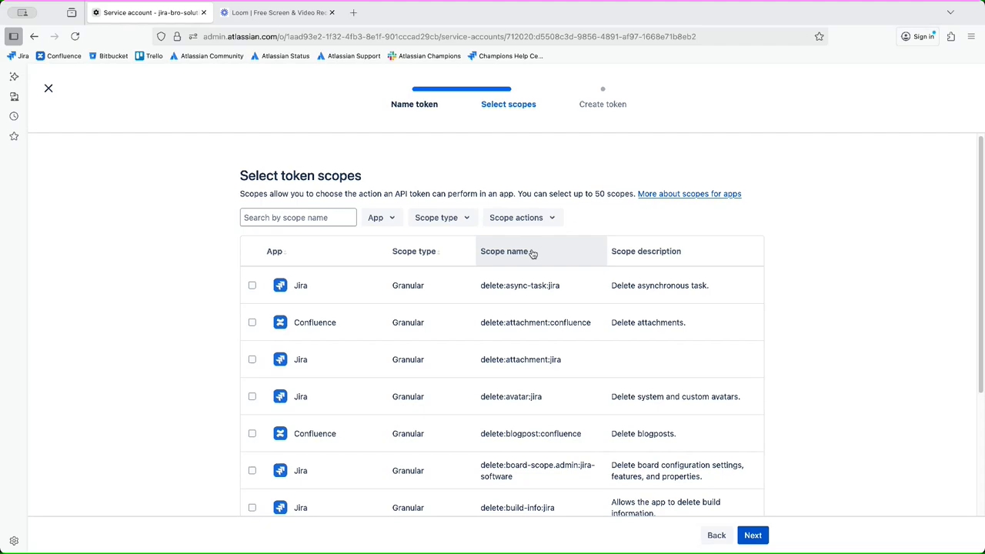
scroll(531, 252, down, 2)
scroll(531, 249, down, 3)
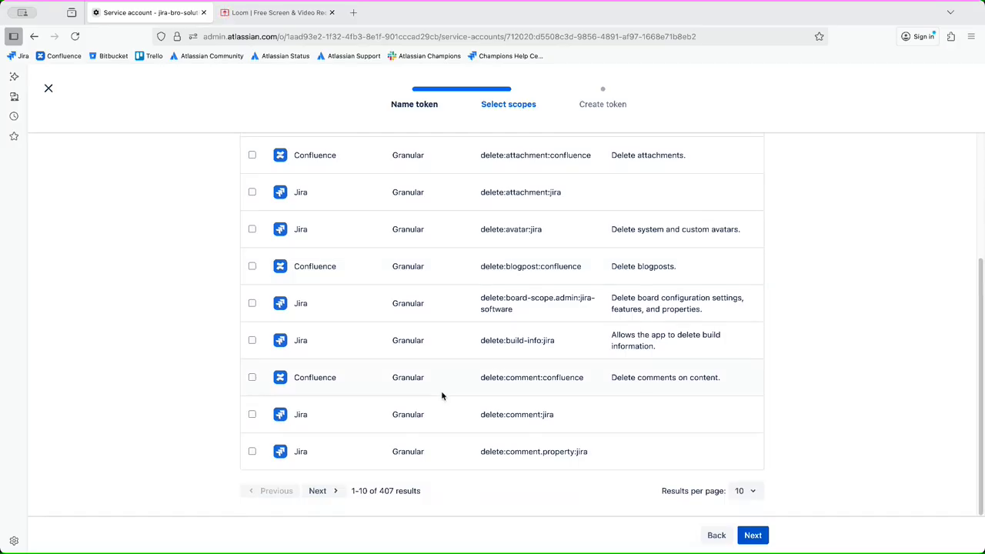
drag(601, 339, 715, 343)
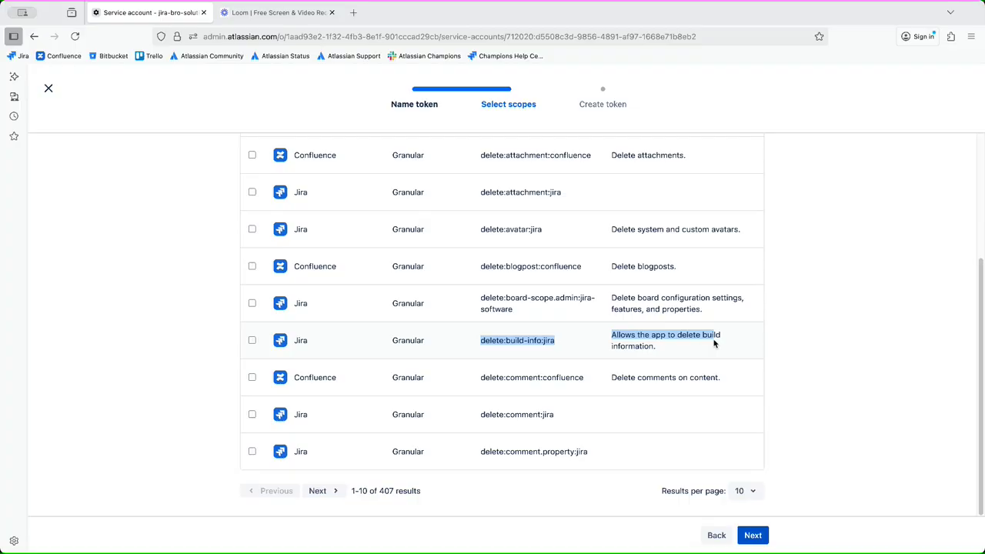
click(708, 347)
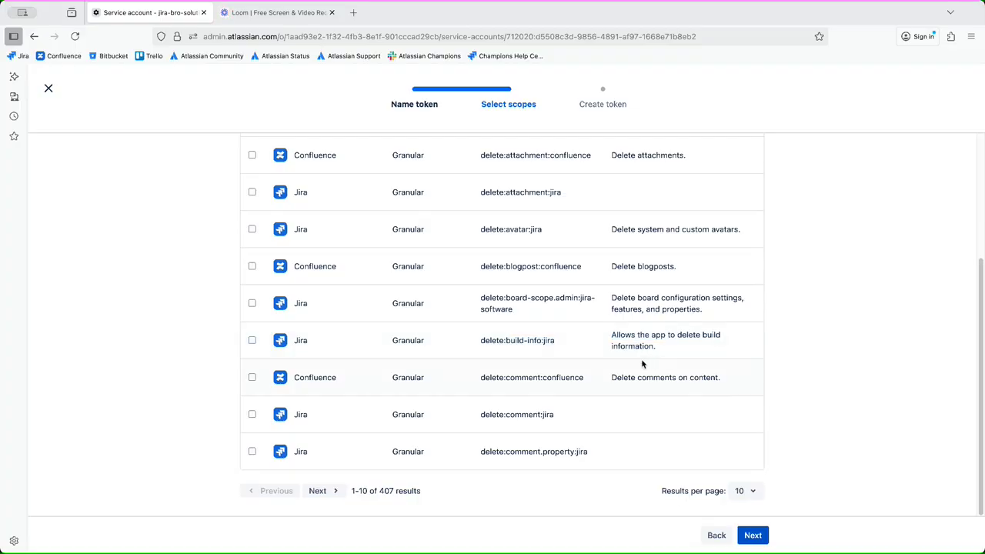
Step: Select the Jira scope delete:board-scope.admin:jira-software for the API token
drag(621, 297, 719, 307)
click(737, 310)
click(737, 310)
click(738, 310)
scroll(751, 347, up, 1)
scroll(528, 414, down, 1)
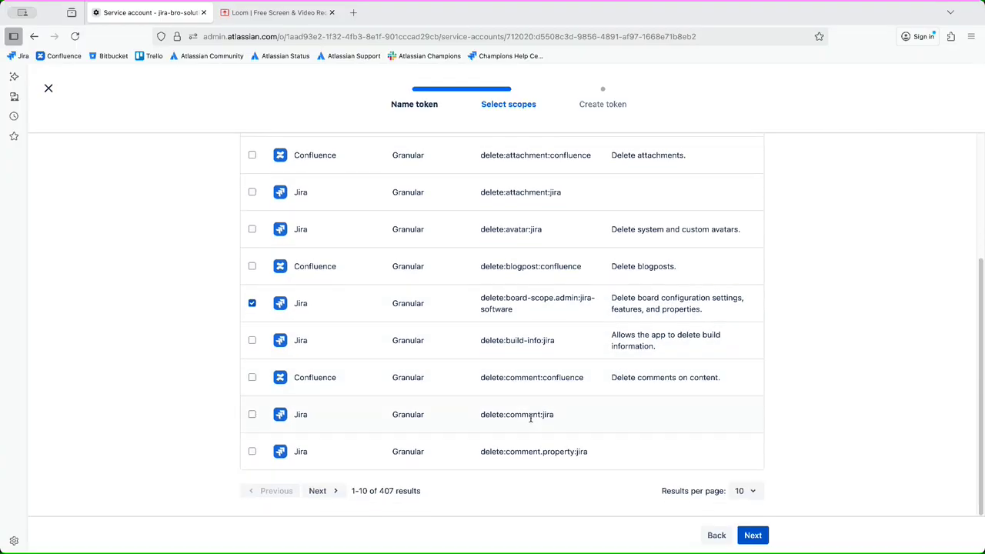
Step: Go to the second page of scopes and filter the list to scopes with the Write action
click(319, 491)
scroll(498, 340, up, 1)
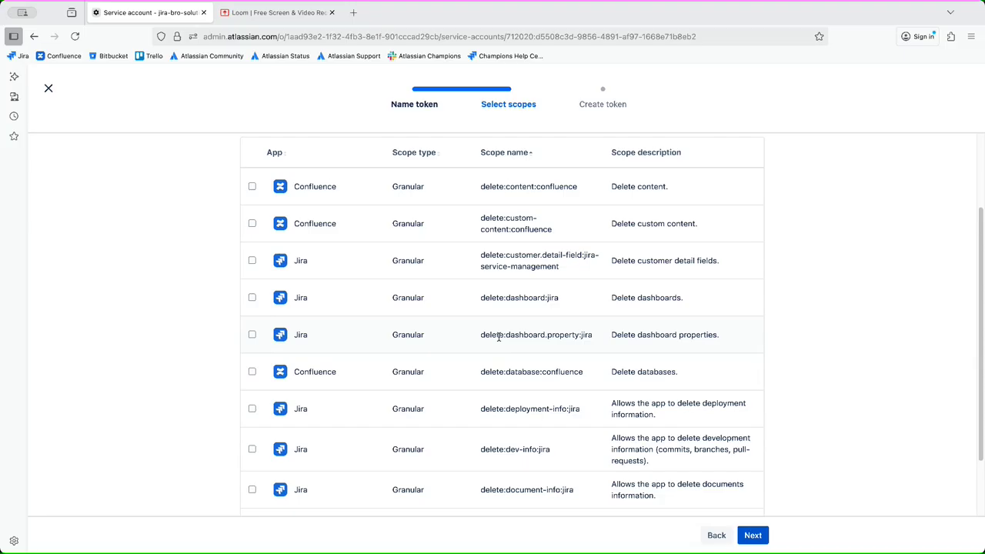
scroll(498, 336, up, 2)
click(442, 210)
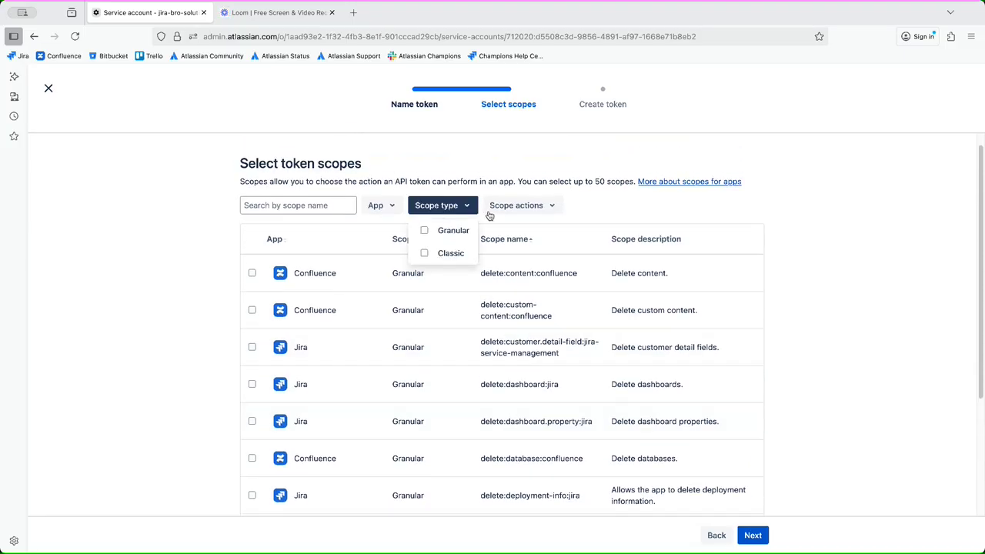
click(513, 211)
click(521, 231)
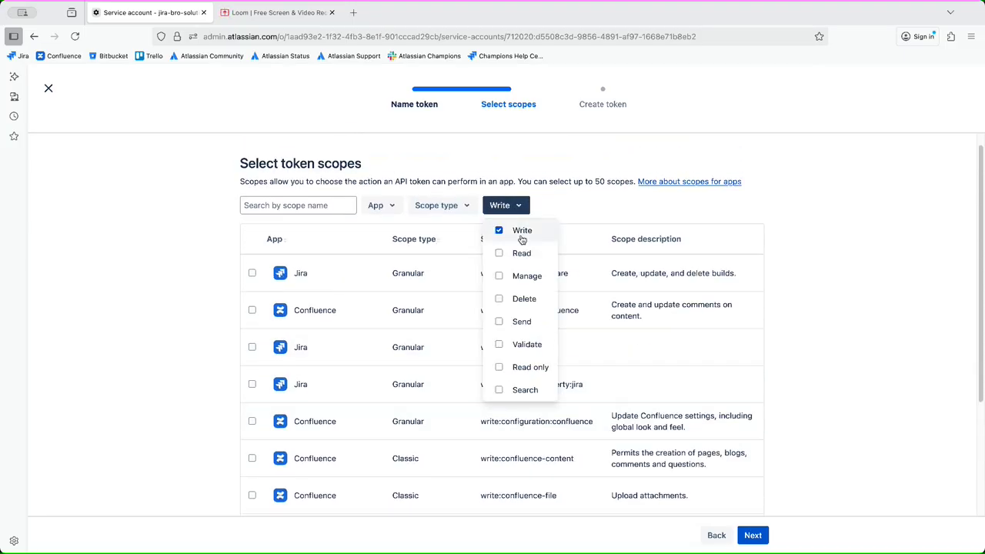
click(779, 313)
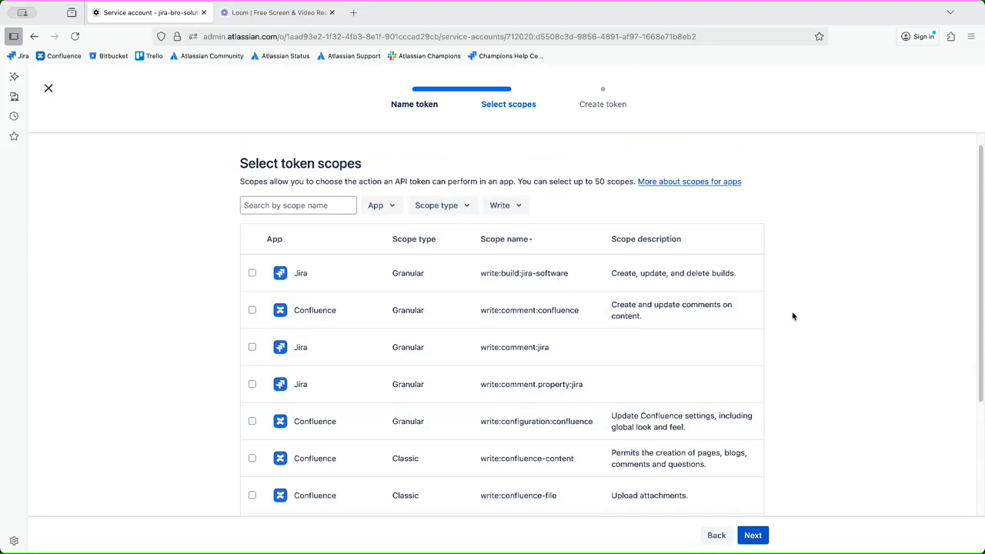
Step: Select the Jira scopes write:build:jira-software, write:comment:jira and write:comment.property:jira for the token
click(253, 274)
click(253, 346)
click(252, 384)
scroll(193, 374, down, 3)
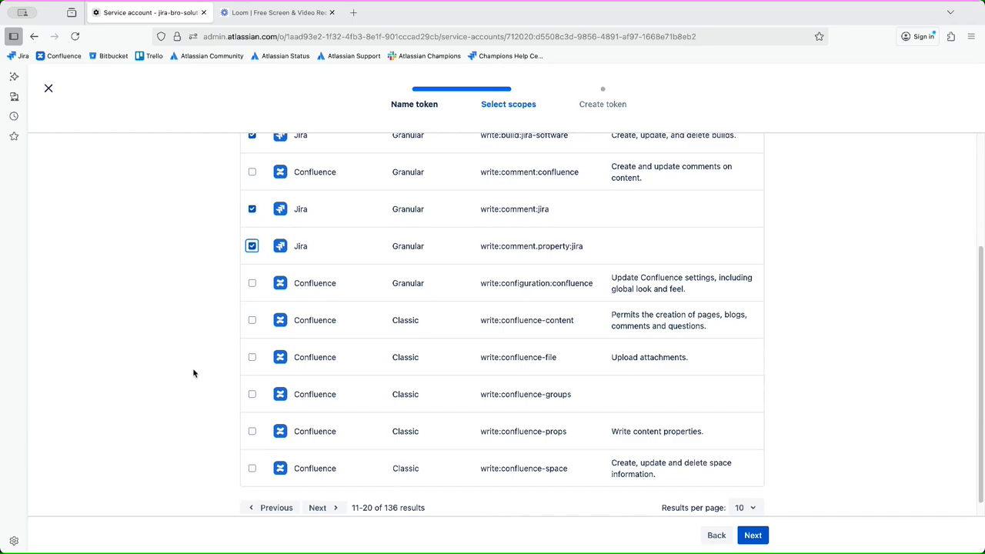
Step: Filter the write scopes so that only those for the Jira app are listed
scroll(193, 374, up, 3)
click(389, 221)
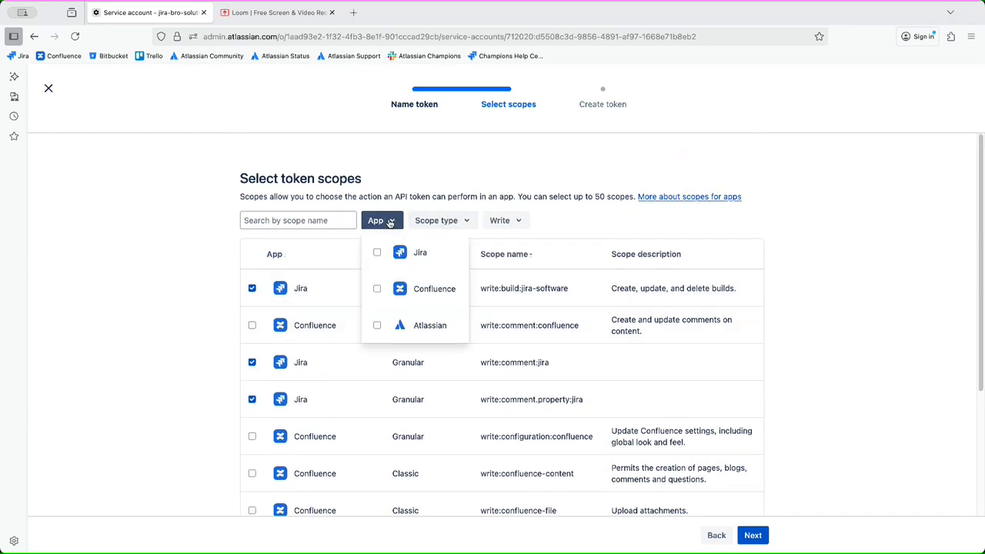
click(396, 253)
click(265, 314)
Step: Add the scopes write:dashboard:jira and write:customer:entitlement:jira-service-management to the token
scroll(266, 314, down, 1)
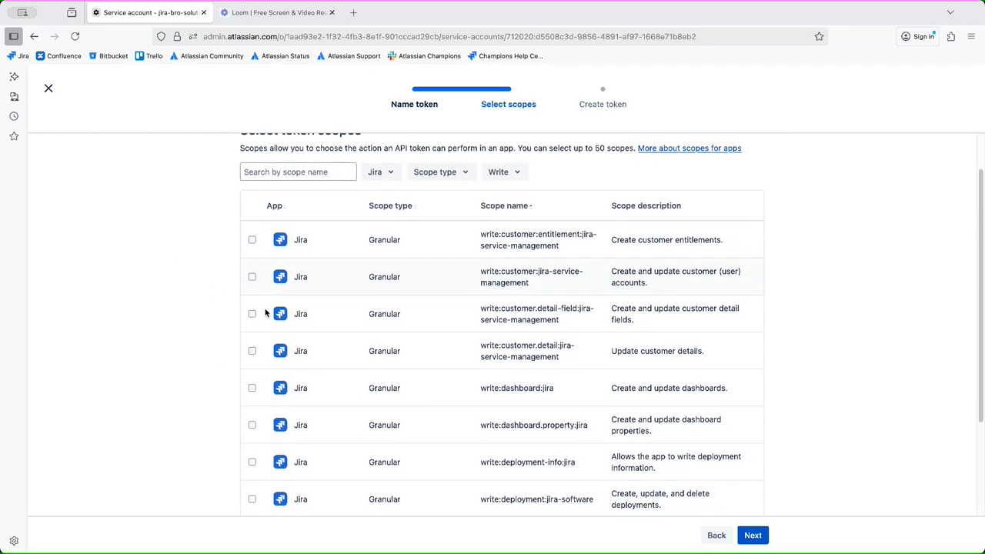
scroll(265, 313, down, 1)
click(501, 153)
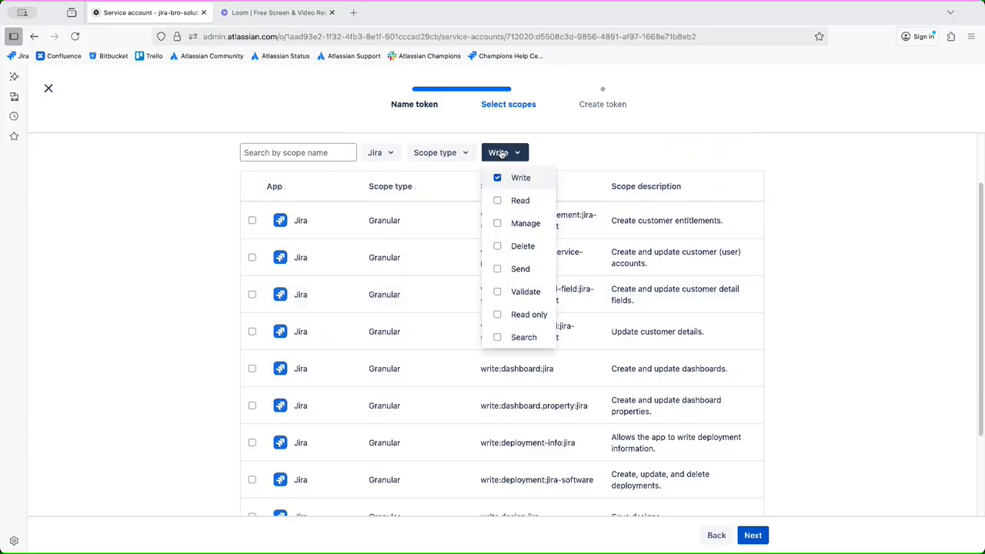
click(501, 153)
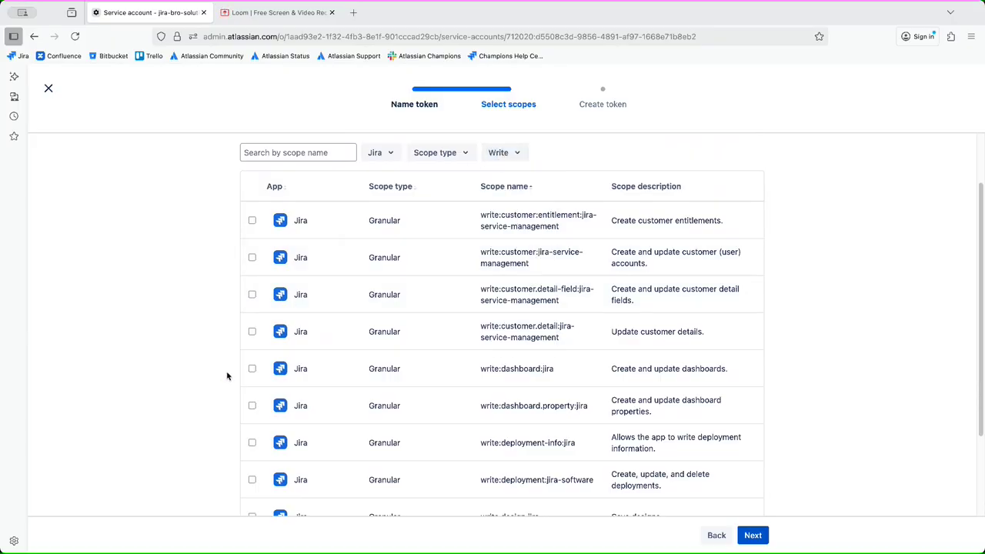
click(252, 368)
click(252, 220)
Step: Go to the next page of Jira write scopes and select write:feature-flag-info:jira
scroll(334, 336, down, 2)
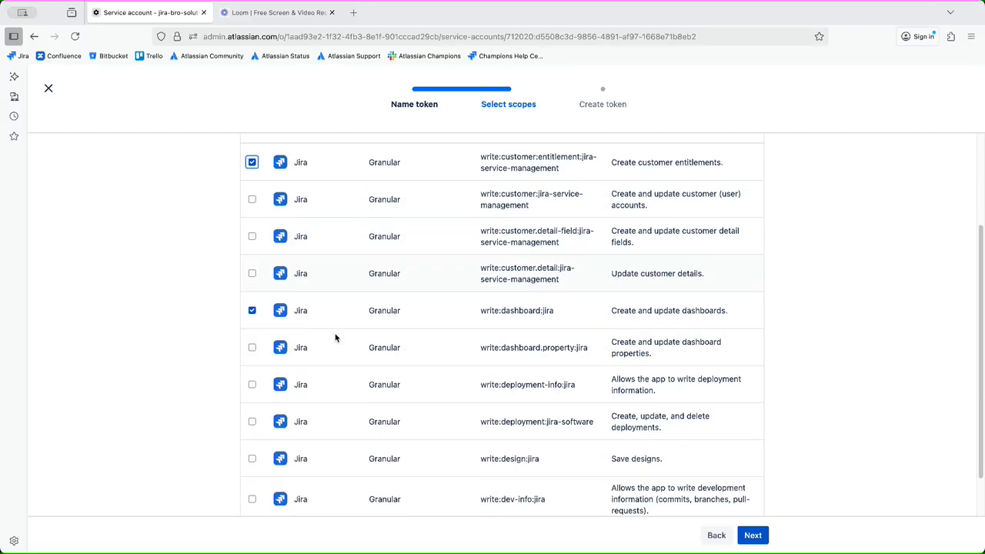
scroll(340, 382, down, 1)
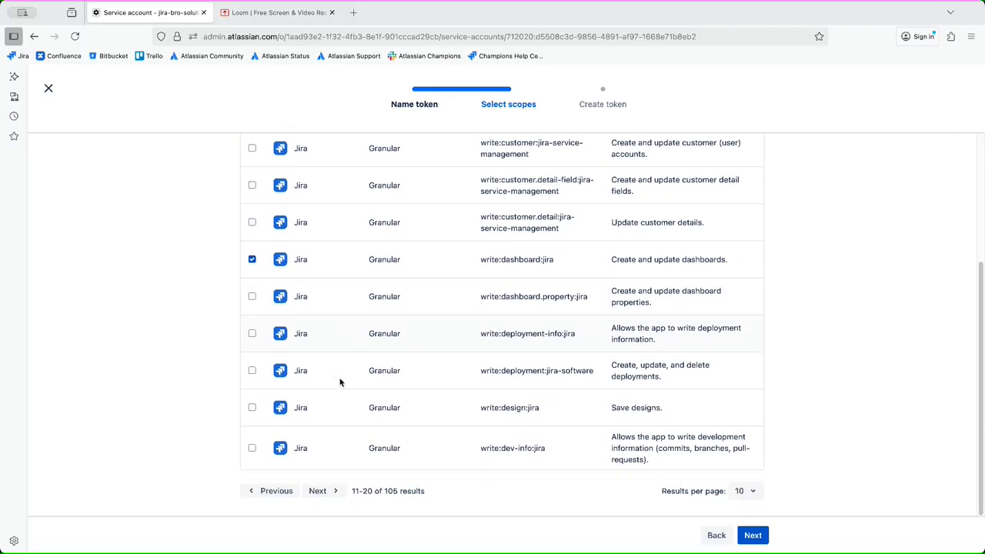
click(325, 486)
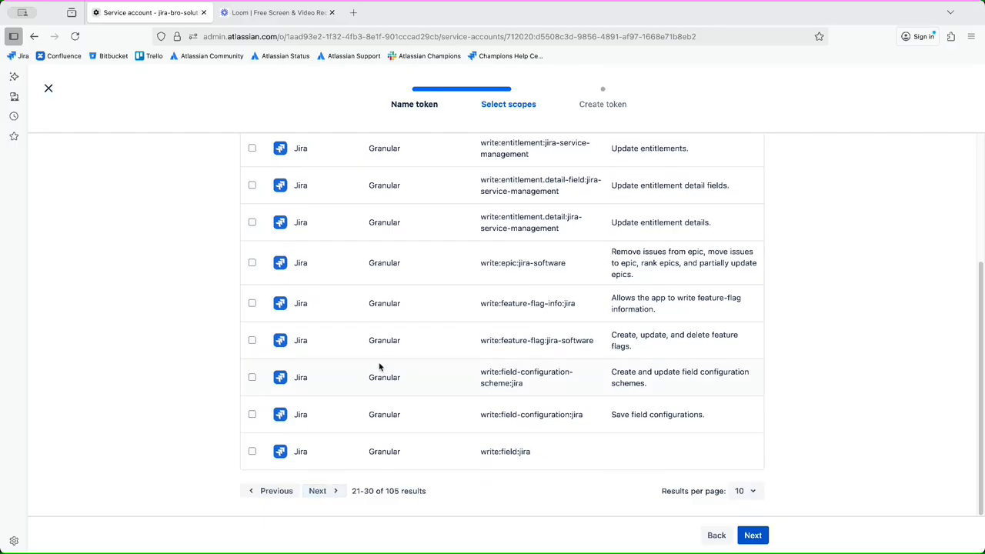
scroll(379, 367, up, 1)
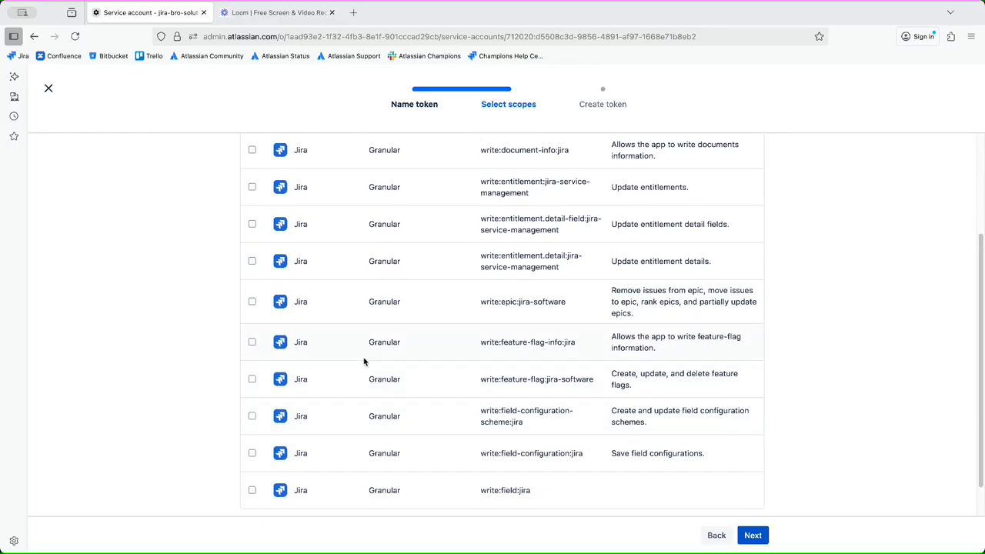
click(251, 341)
scroll(405, 309, up, 1)
scroll(405, 308, up, 2)
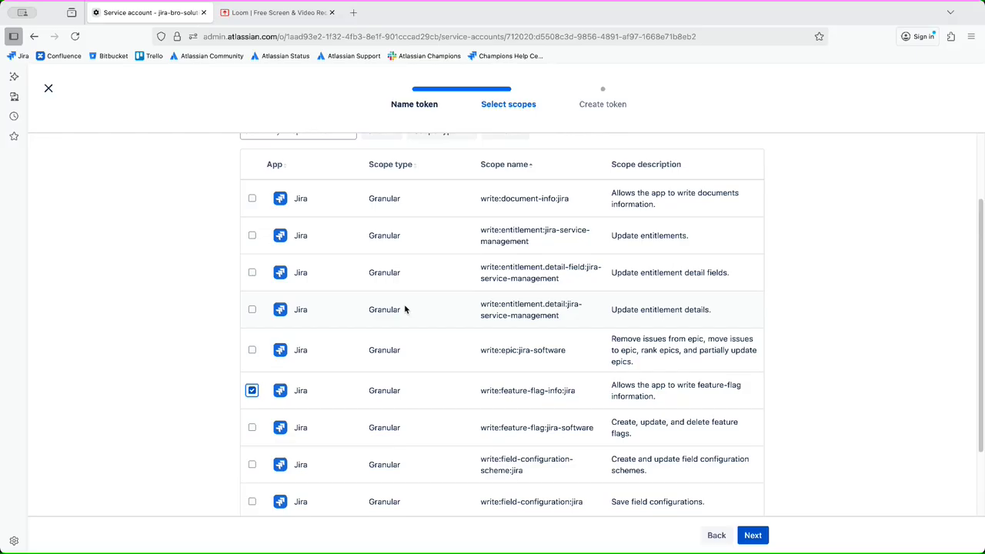
Step: Select the scopes write:field:jira and write:field-configuration:jira on the same page of results
scroll(405, 308, down, 4)
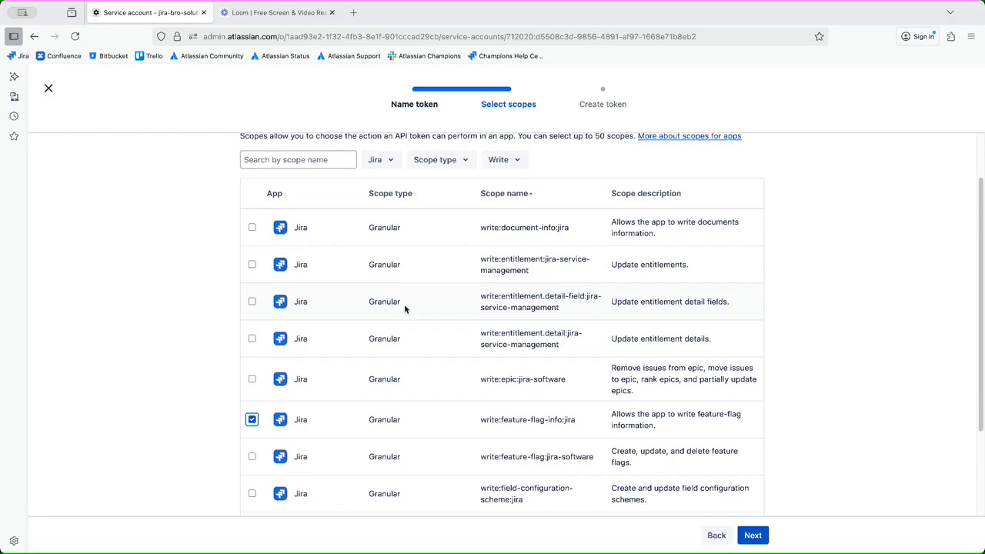
scroll(405, 309, down, 1)
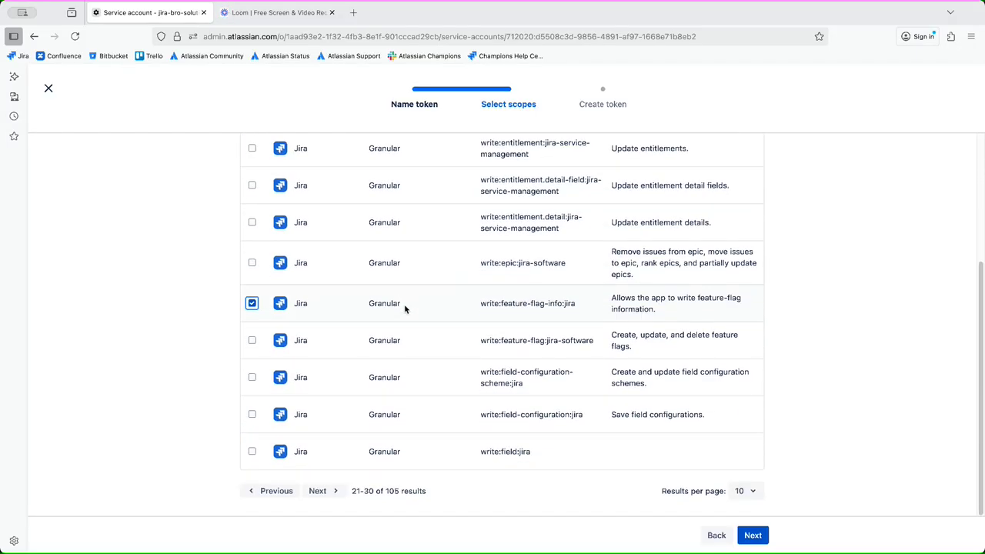
click(254, 452)
click(251, 415)
Step: Go to the next page of scopes and select write:filter:jira and write:field.option:jira
click(317, 490)
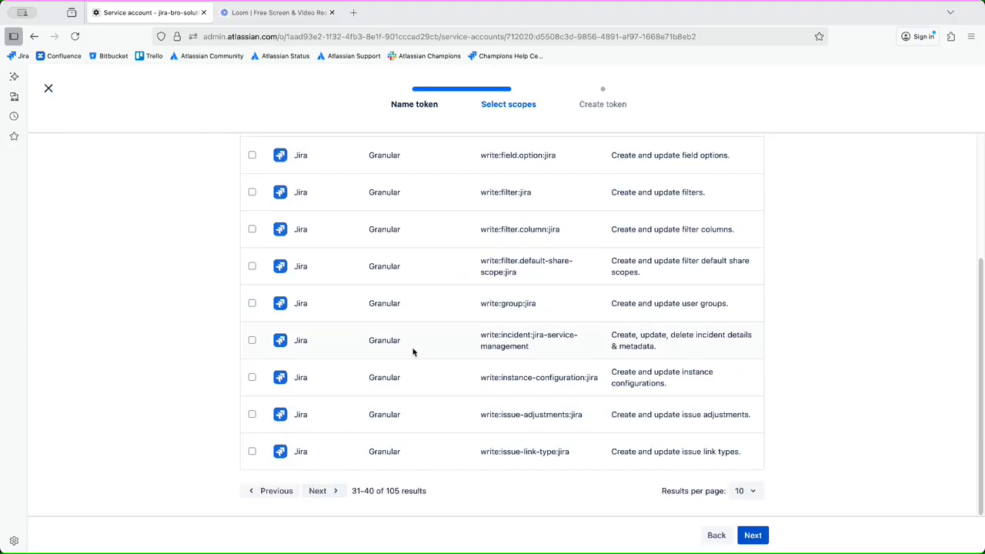
scroll(413, 351, up, 2)
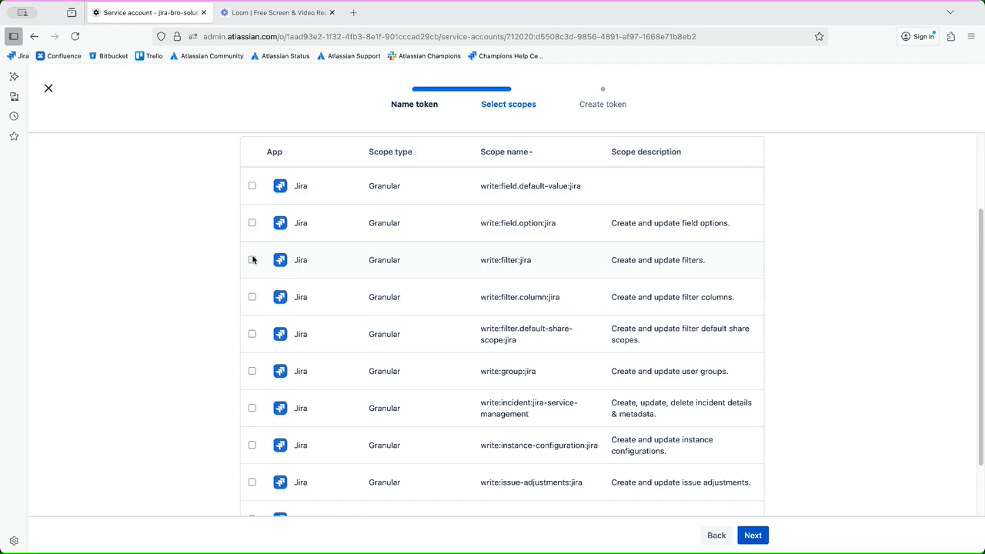
click(252, 259)
click(252, 222)
scroll(343, 333, down, 1)
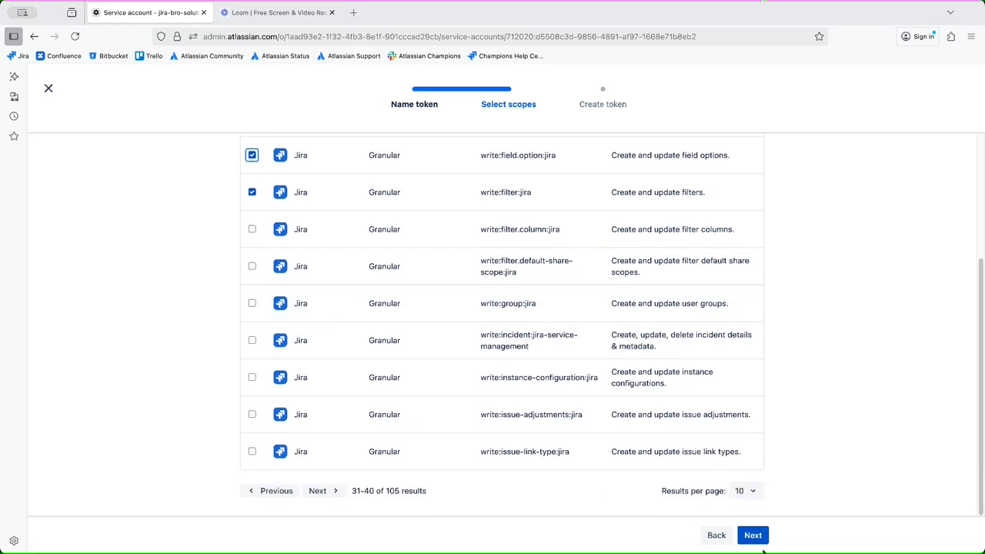
Step: Continue to the token review, create the API token, copy it and finish the token setup
click(754, 534)
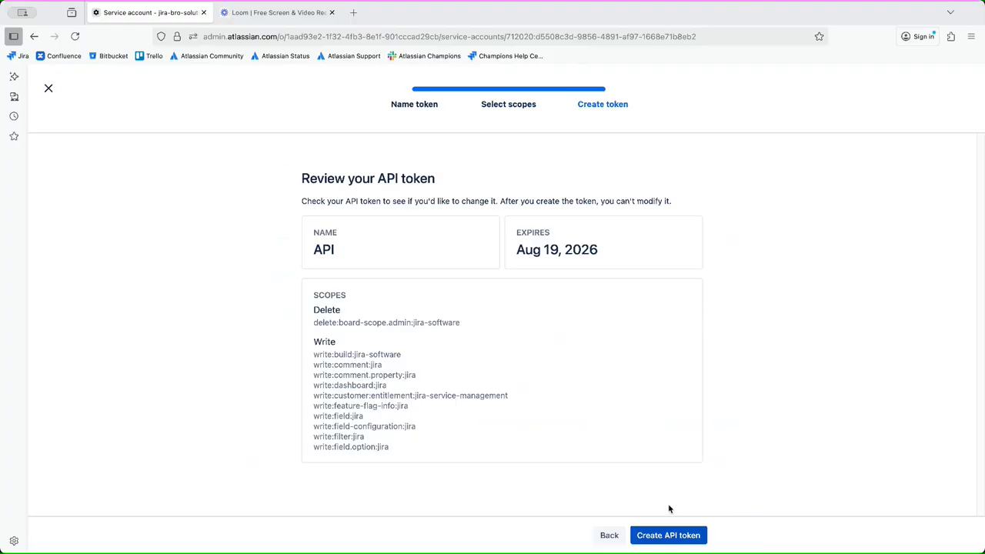
click(667, 535)
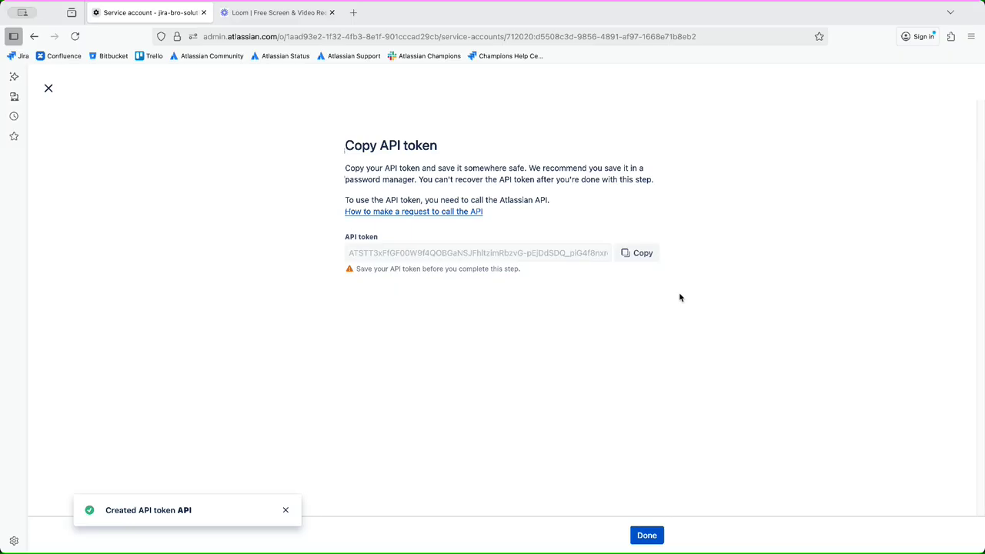
click(643, 254)
click(645, 534)
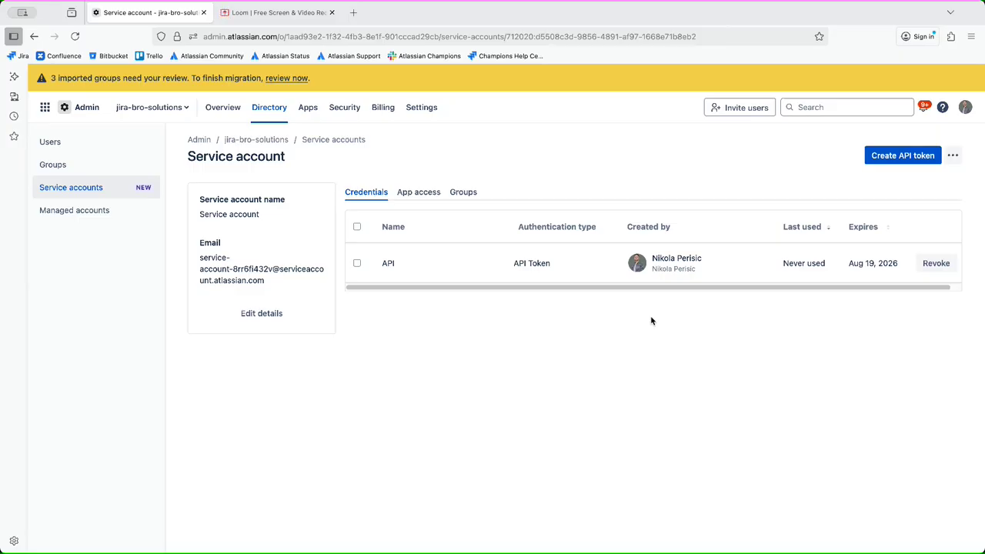
Step: Review the service account's app access, available account actions, group memberships and API token credentials
click(417, 192)
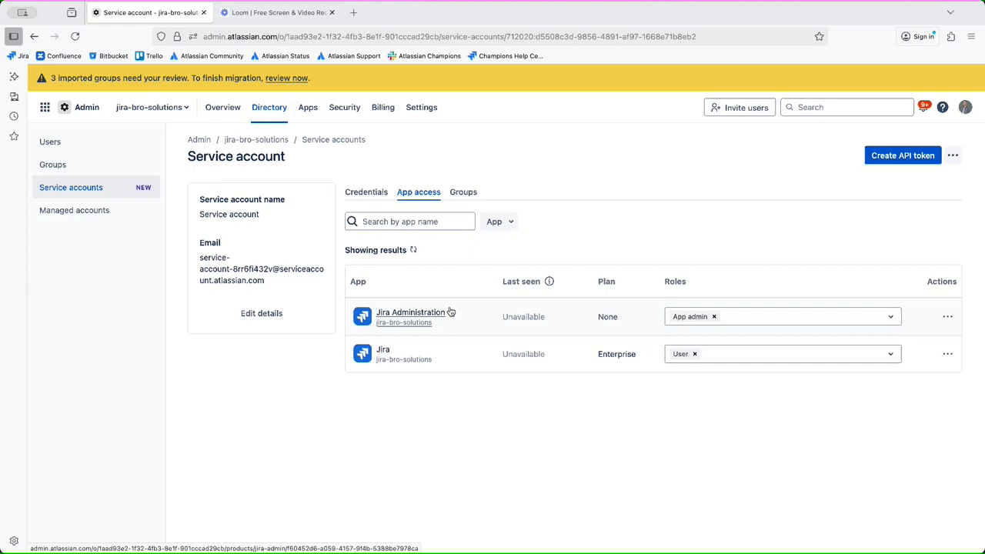
click(954, 156)
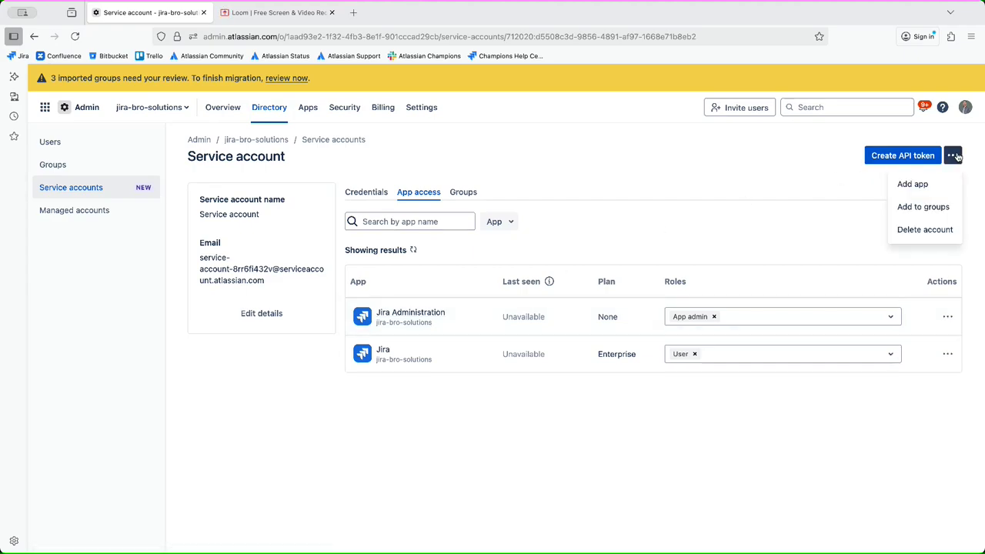
click(954, 156)
click(464, 192)
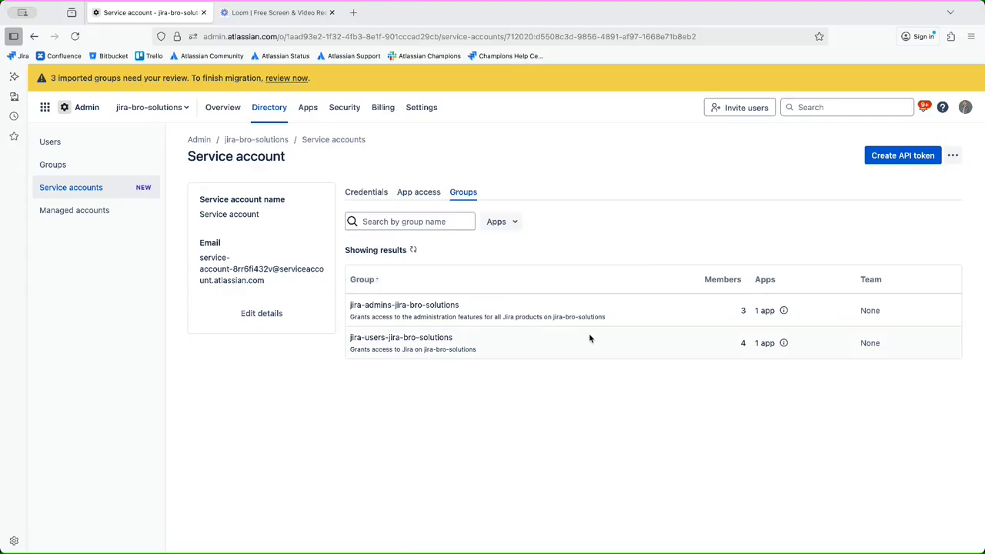
click(371, 195)
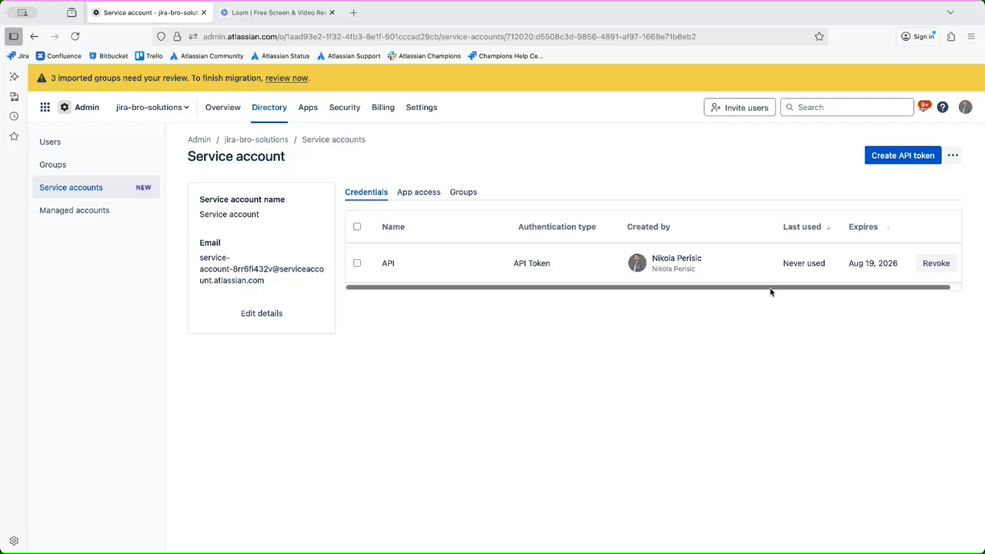
drag(772, 291, 803, 300)
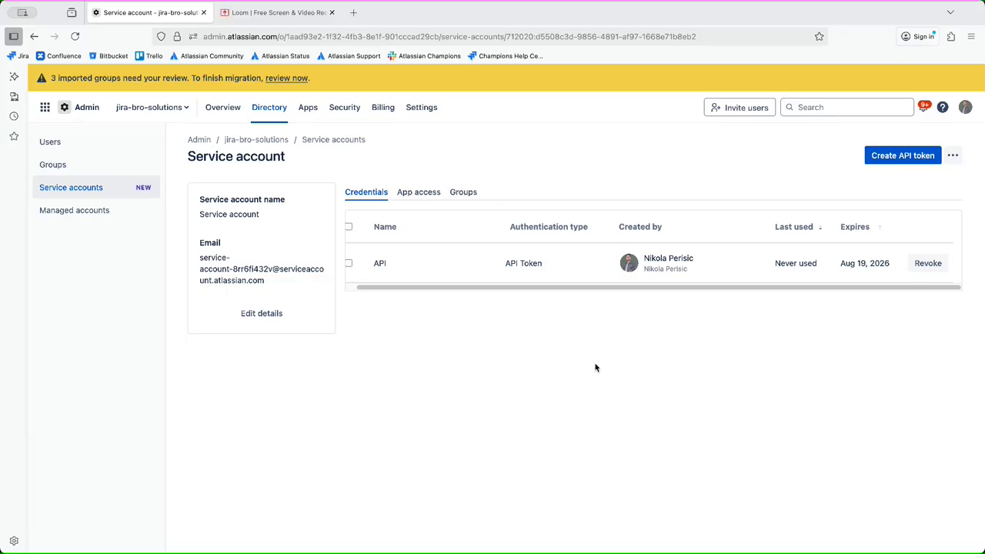
Step: Look through both pages of the organization's user list to check whether the service account is included
click(136, 140)
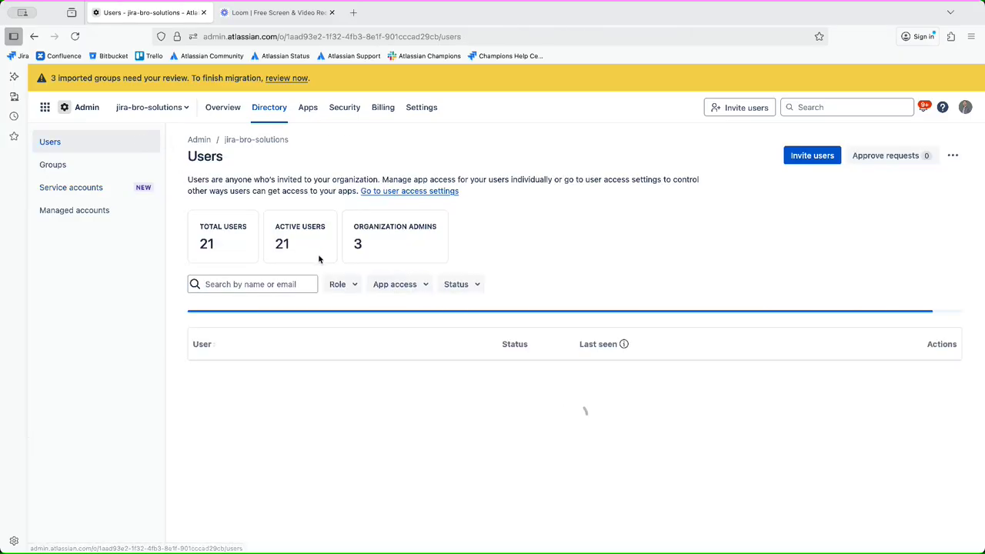
scroll(398, 325, down, 10)
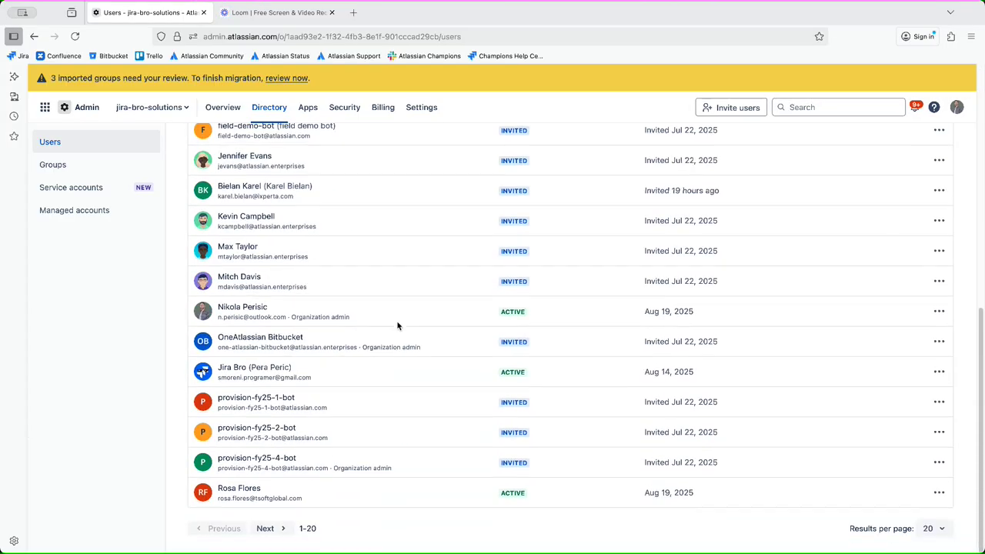
click(280, 528)
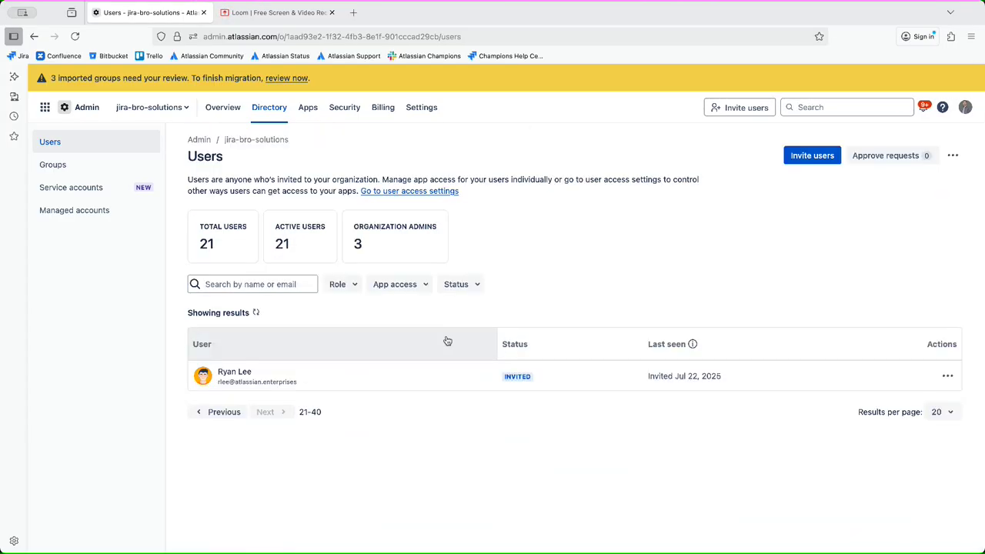
click(222, 412)
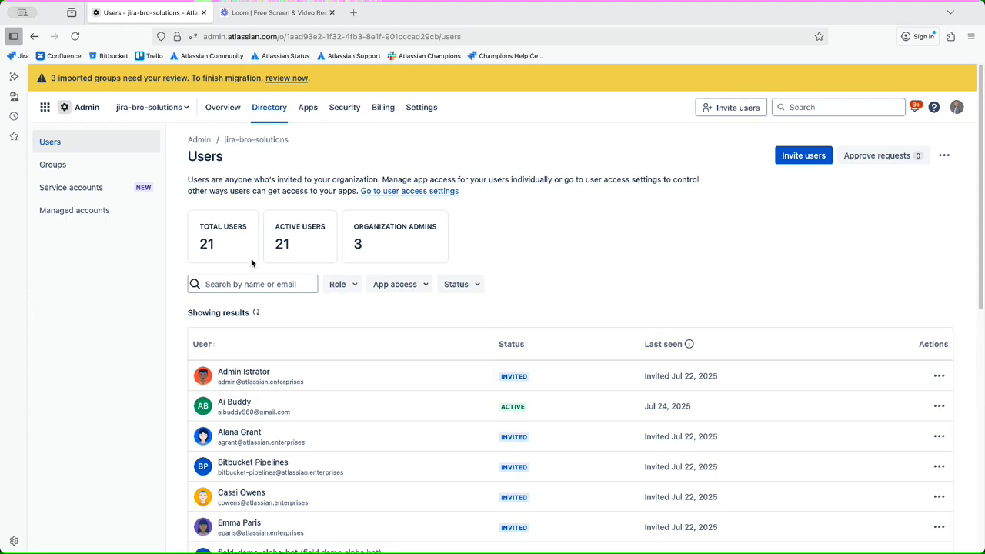
Step: Return to the service accounts list, read its introductory description, and open the Explore service accounts documentation in a new browser tab
click(106, 188)
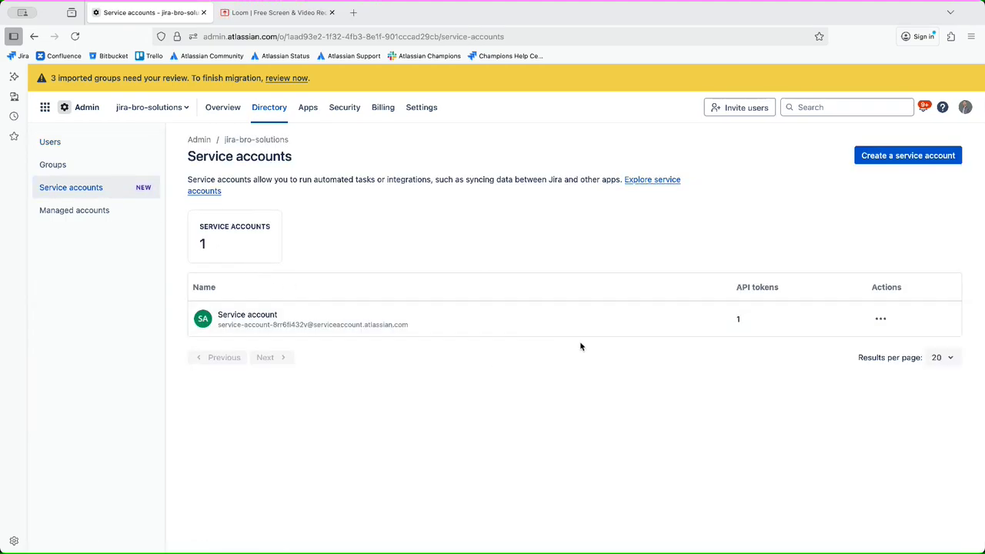
drag(217, 180, 638, 182)
click(585, 222)
drag(438, 180, 583, 181)
click(582, 183)
drag(435, 180, 615, 181)
click(554, 183)
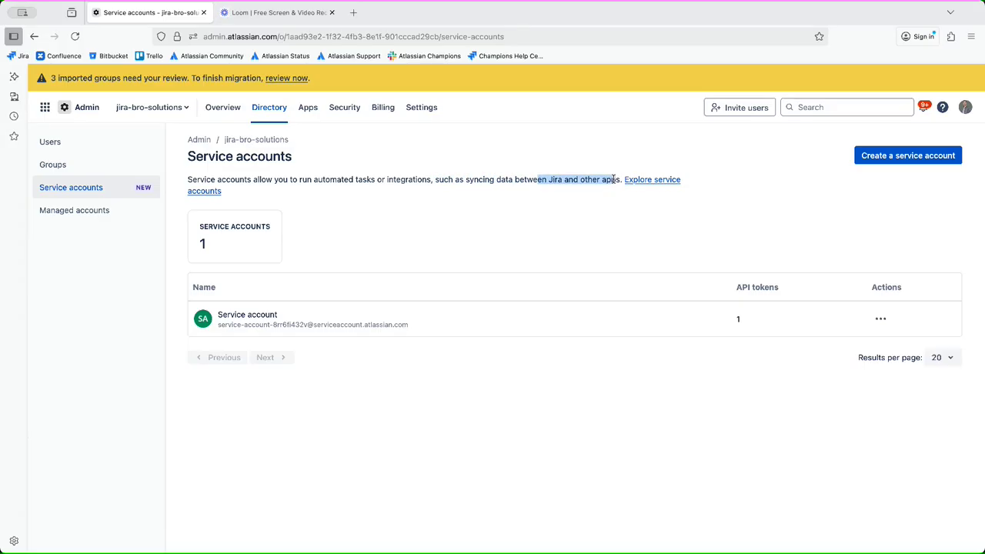
click(614, 181)
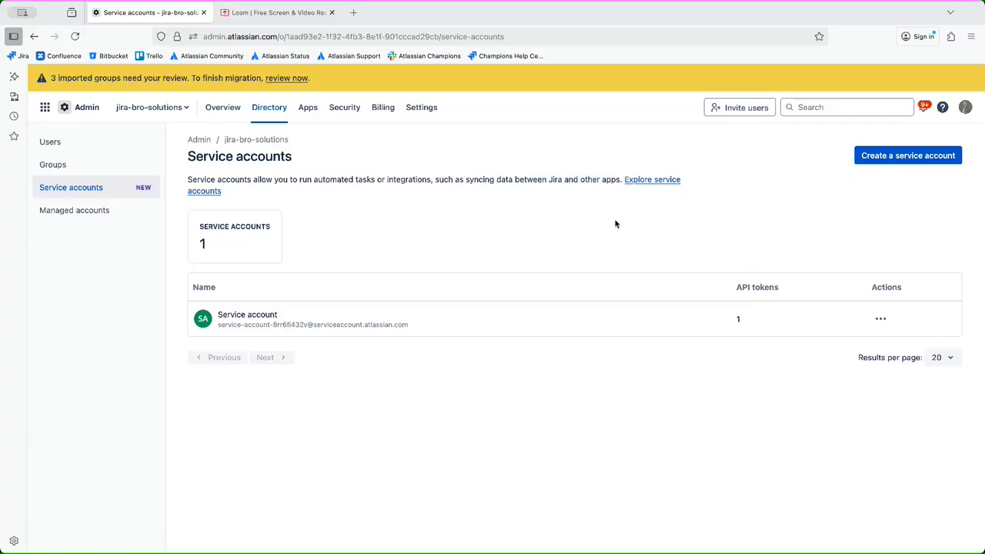
ctrl+click(637, 180)
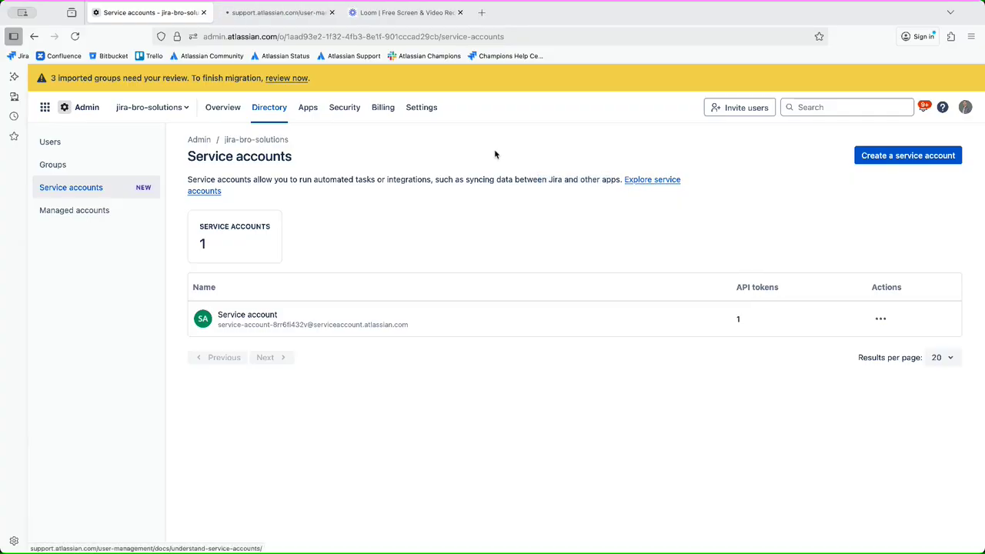
Step: Read the Available tiers for service accounts section in the Understand service accounts documentation, highlighting the free service account allowance
click(279, 13)
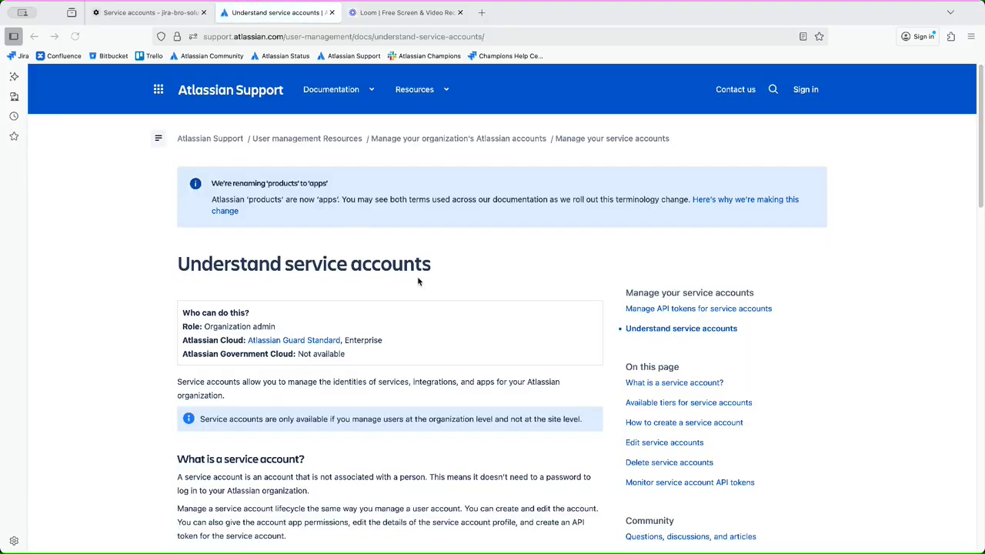
scroll(419, 279, down, 3)
scroll(417, 278, down, 3)
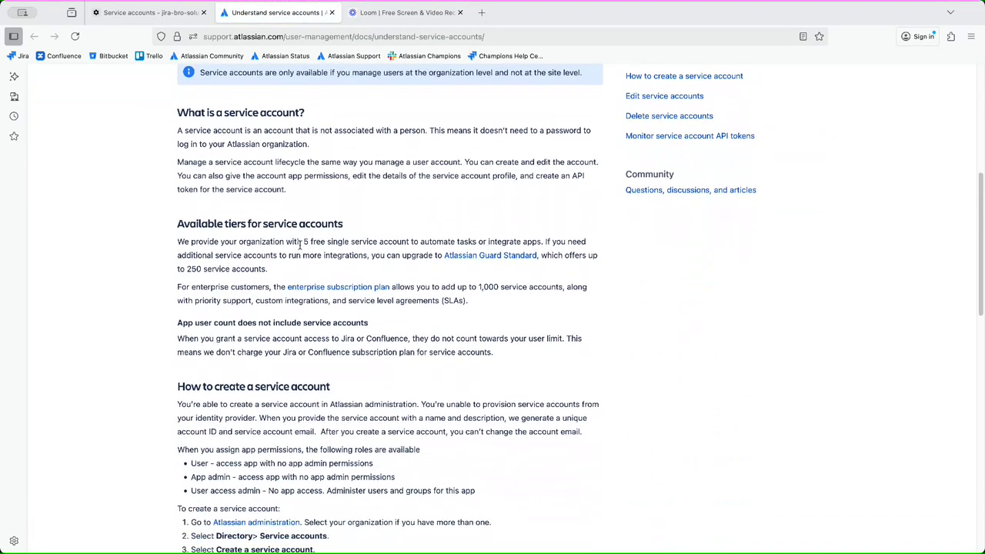
drag(302, 242, 562, 243)
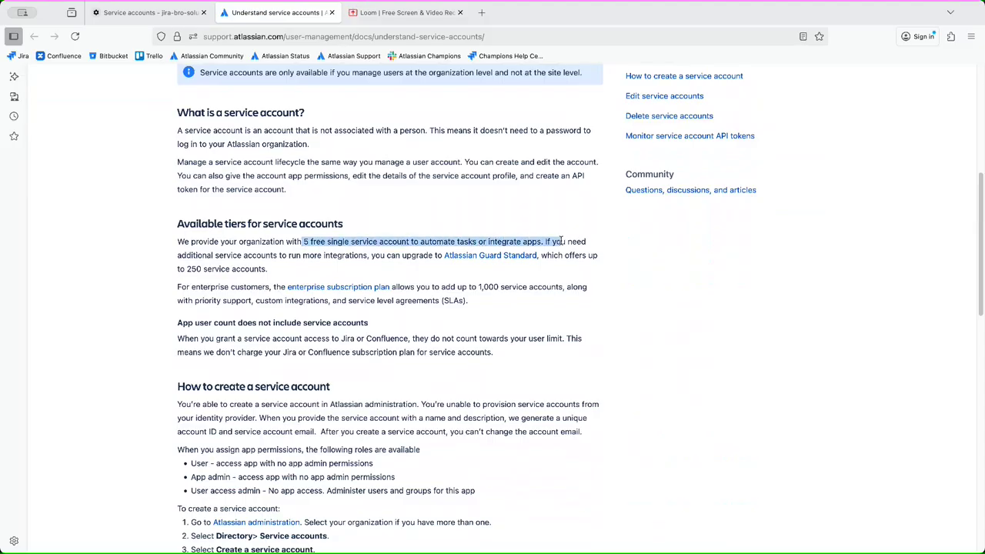
click(741, 313)
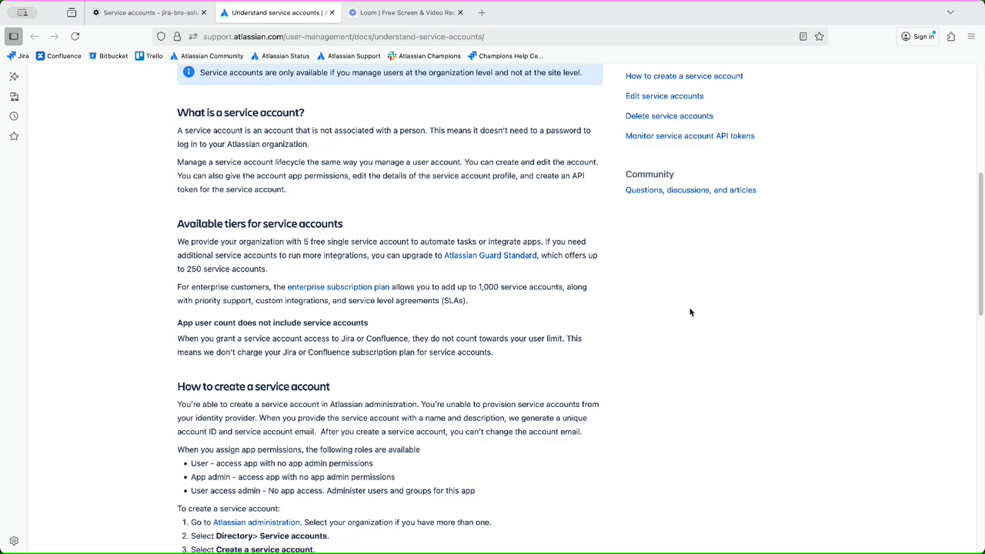
Step: Switch to the Platform Development project's PLAT board in Jira and start adding people to the project
key(ctrl+shift+Tab)
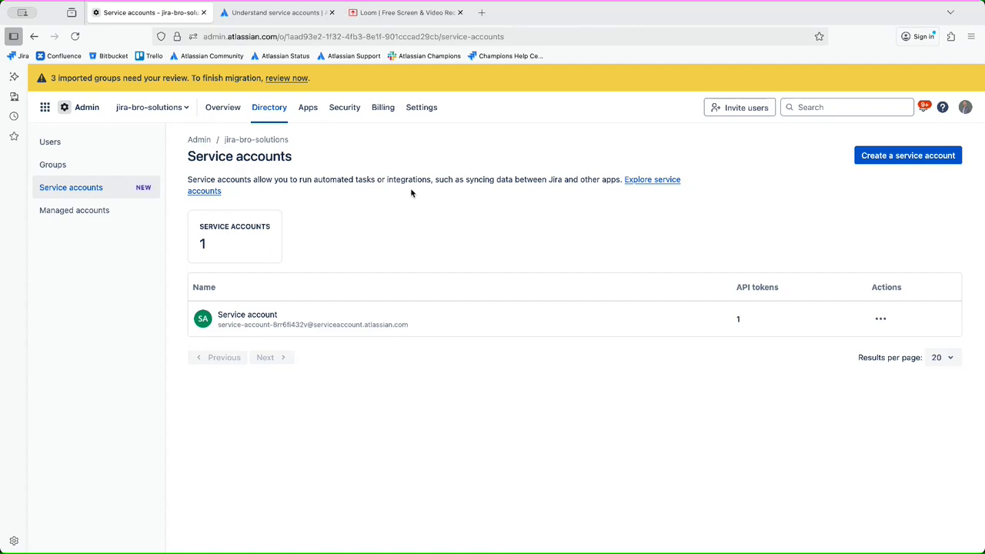
click(86, 114)
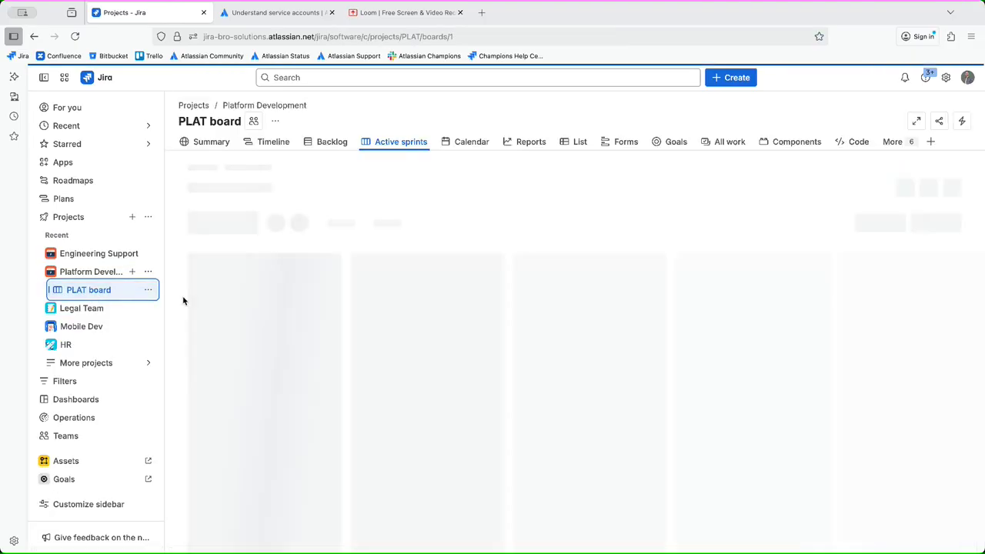
click(148, 271)
click(187, 320)
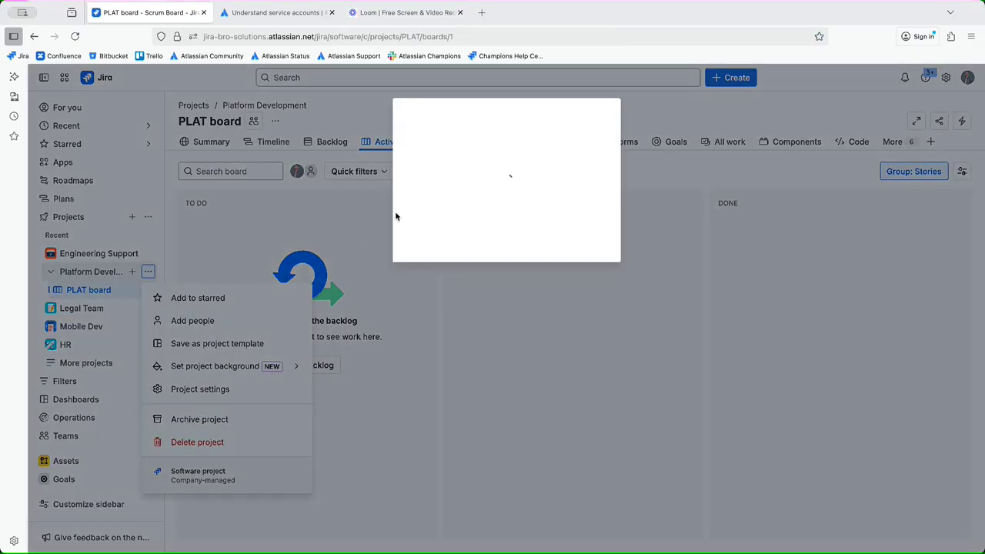
Step: Find the Service account by searching for "serv", choose a role for it and add it to the Platform Development project
text(serv)
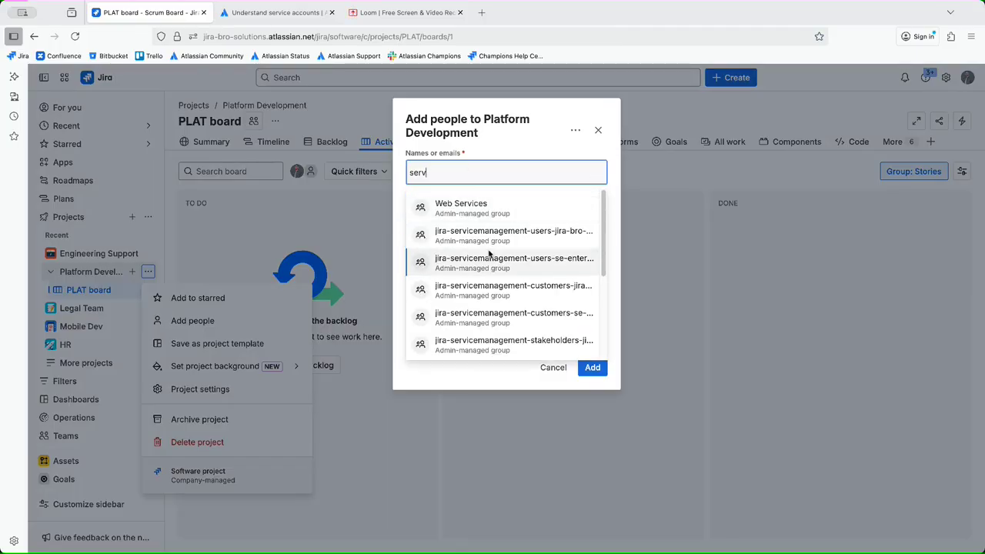
scroll(489, 254, down, 3)
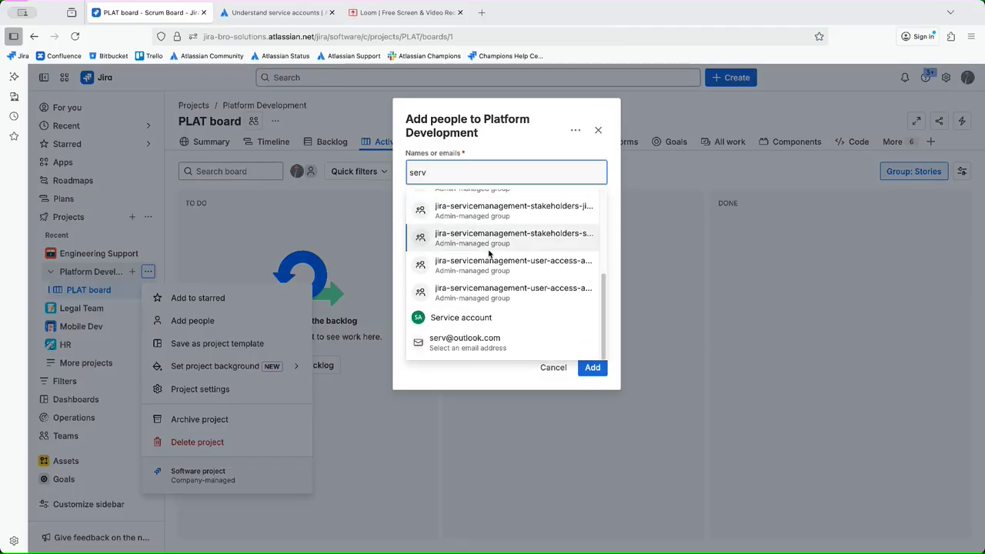
click(477, 315)
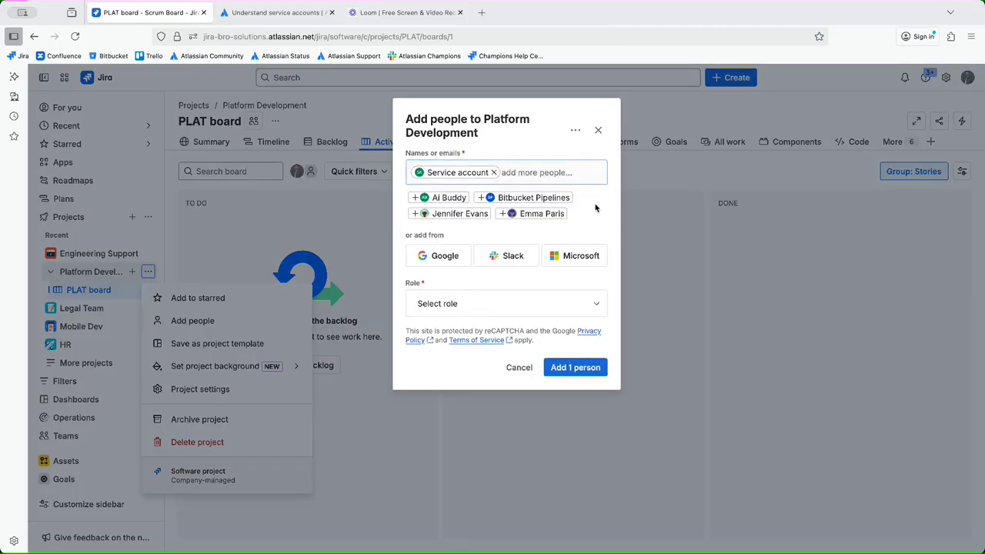
click(520, 308)
click(511, 339)
click(569, 367)
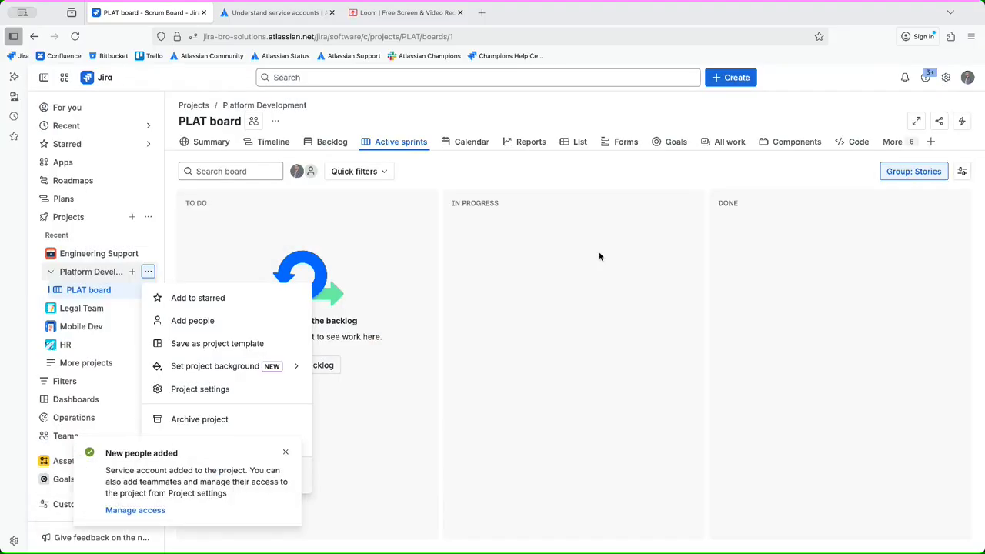
Step: Return to the organization's service accounts list and check which actions are available for the service account
click(34, 36)
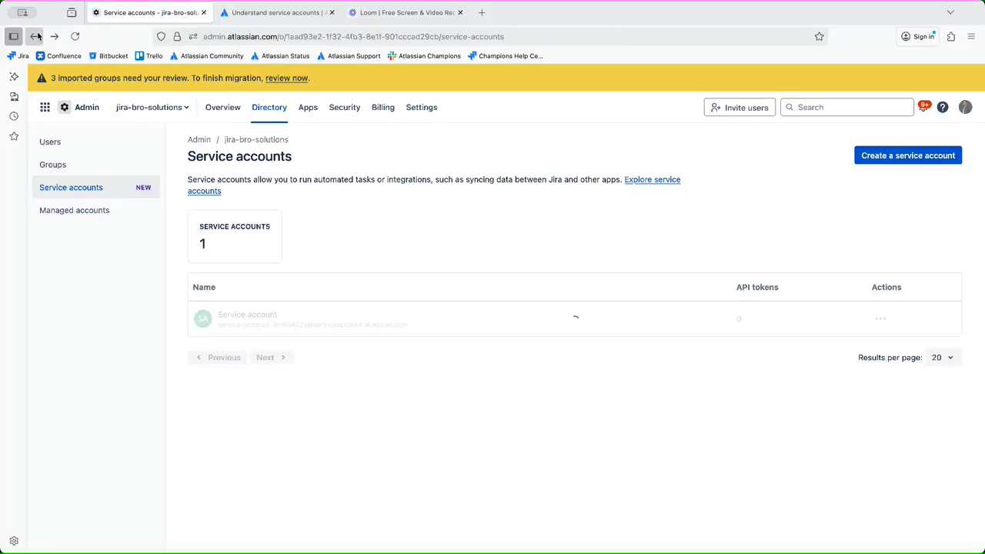
click(879, 319)
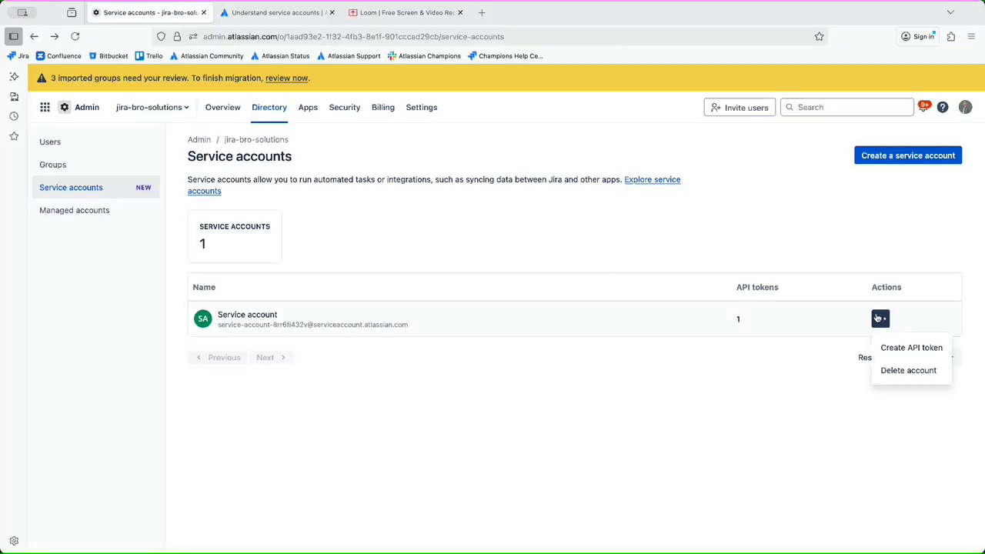
click(880, 318)
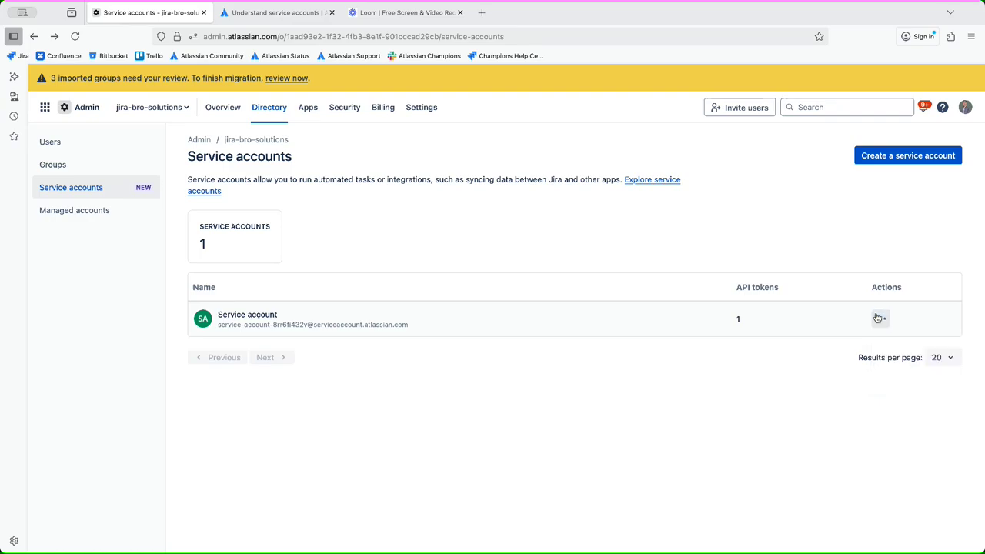
Step: Skim the service accounts documentation on creating, editing and deleting accounts and on monitoring their API tokens
click(277, 13)
scroll(442, 268, down, 2)
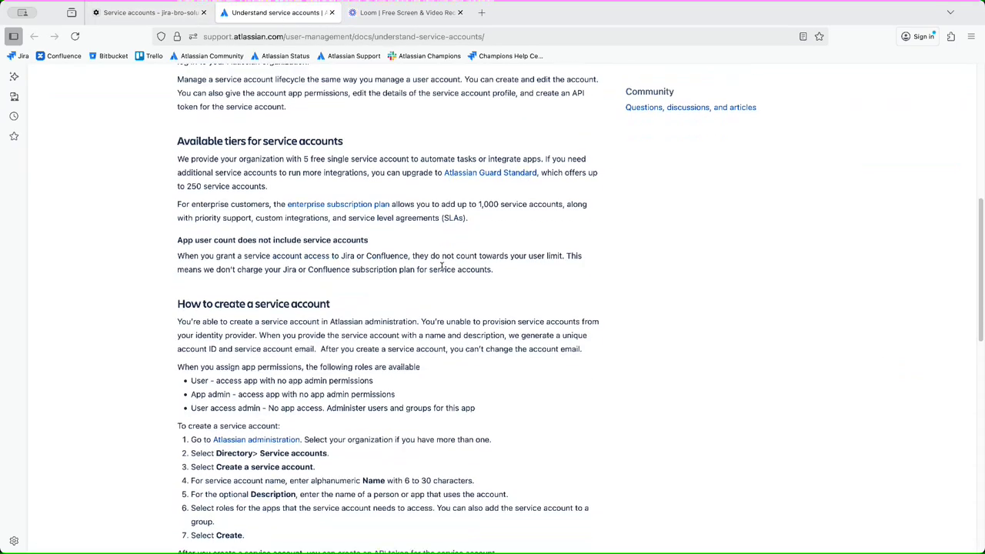
scroll(442, 268, down, 5)
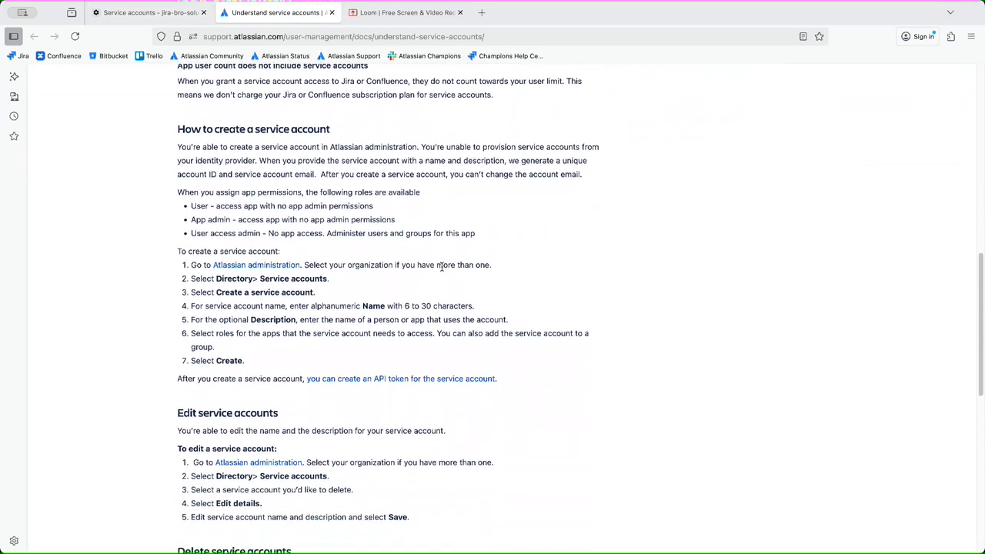
scroll(441, 267, down, 5)
scroll(366, 311, down, 4)
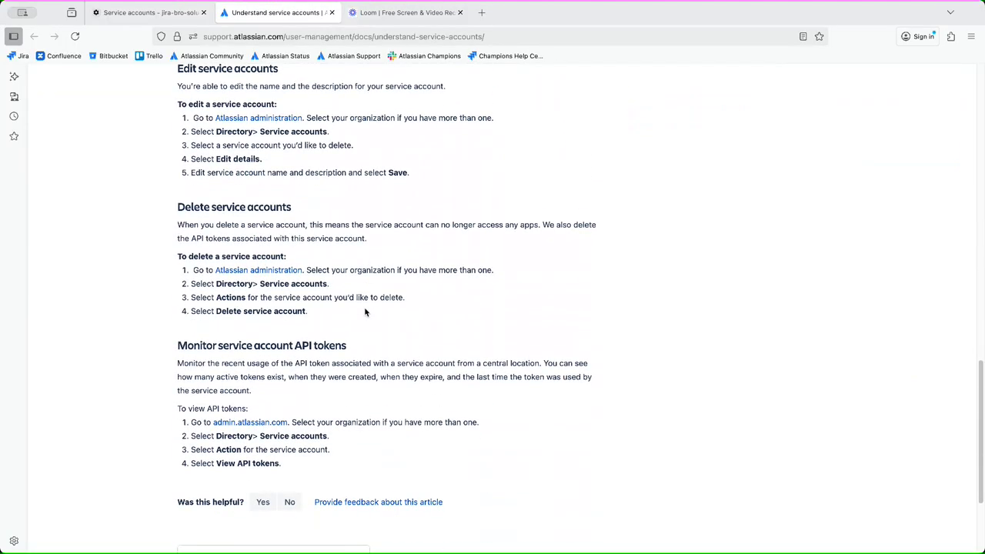
scroll(366, 312, up, 20)
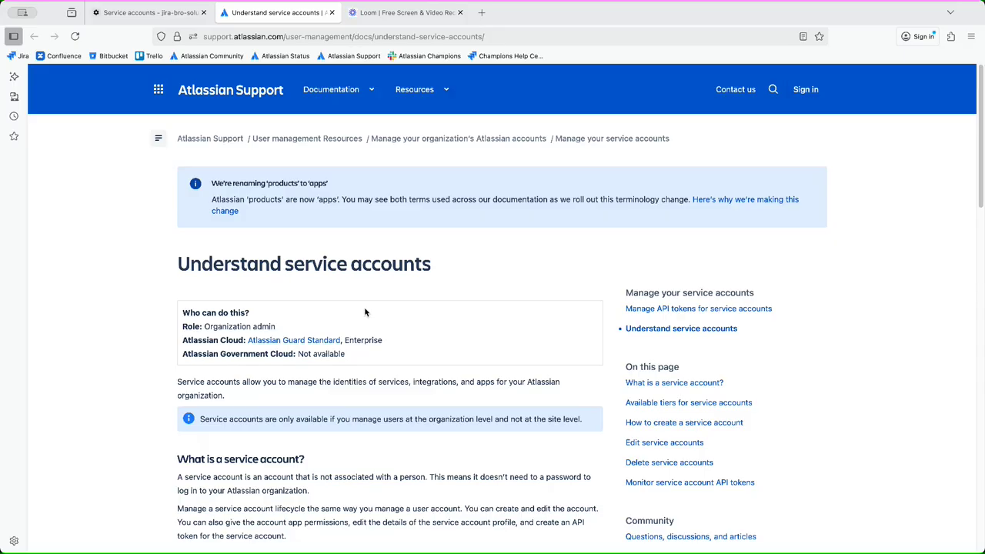
Step: Read the What is a service account? section, highlighting the passages on passwords, account lifecycle, app permissions and profile details
scroll(366, 312, down, 1)
scroll(365, 311, down, 3)
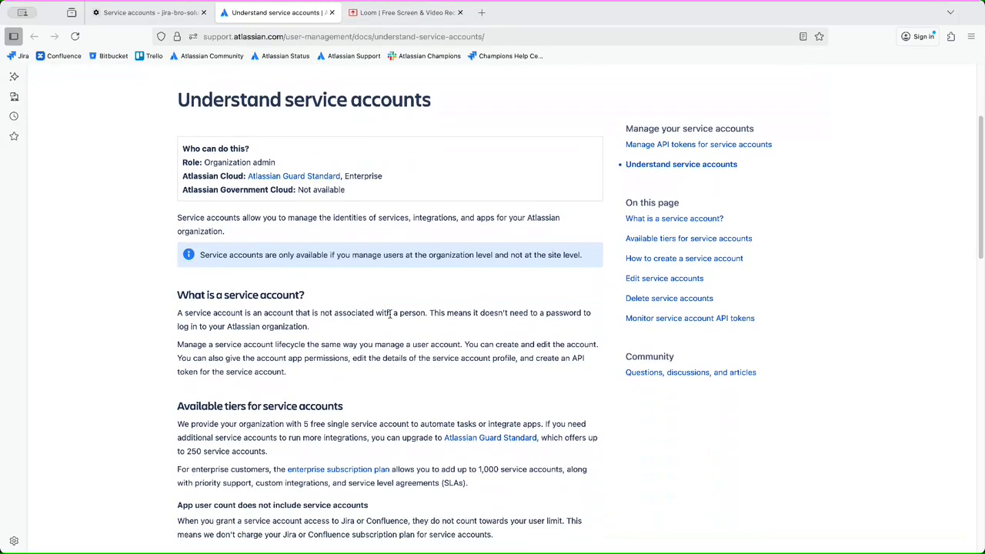
drag(460, 315, 594, 313)
click(599, 317)
drag(210, 345, 373, 345)
click(447, 394)
drag(465, 345, 572, 352)
click(558, 354)
drag(275, 356, 554, 367)
double_click(373, 359)
click(551, 370)
Step: Read the documentation on app user count, highlighting how service accounts affect the user limit and subscription charges
scroll(354, 360, down, 5)
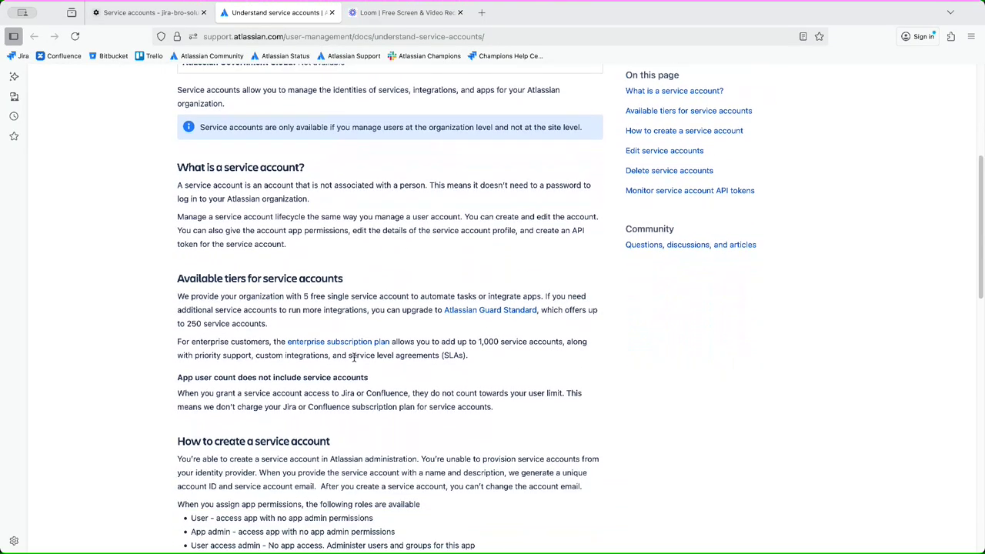
scroll(354, 360, down, 1)
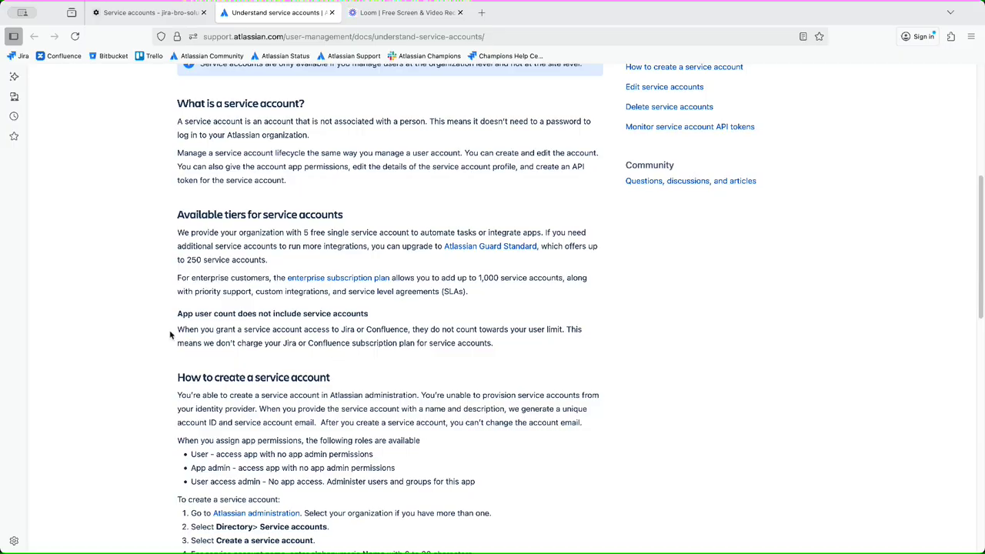
drag(177, 331, 553, 331)
click(413, 329)
click(550, 331)
drag(215, 343, 494, 346)
click(350, 352)
click(519, 350)
Step: Skim the service accounts documentation once more and return to the organization's service accounts list
scroll(519, 350, down, 3)
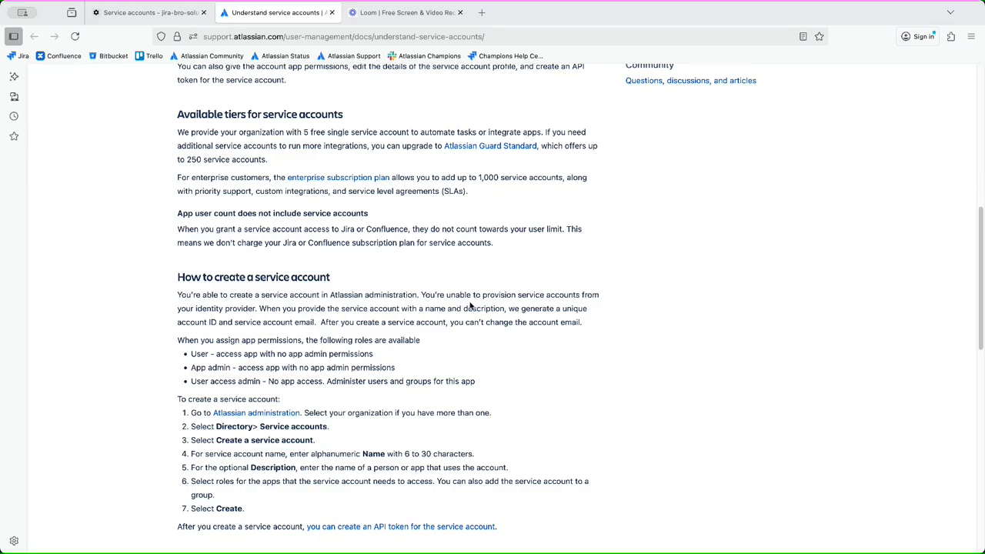
scroll(470, 306, up, 10)
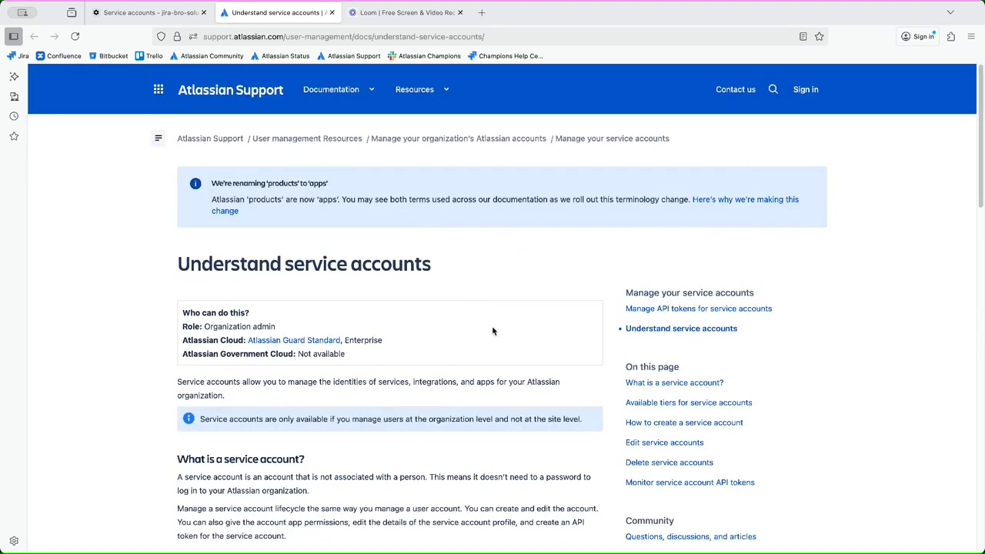
scroll(493, 331, down, 3)
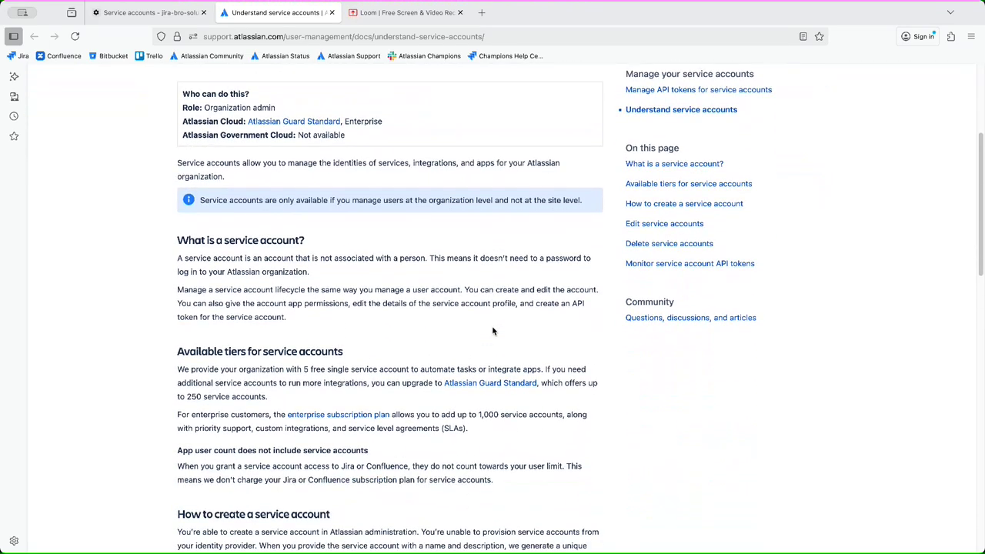
scroll(492, 331, up, 3)
click(152, 12)
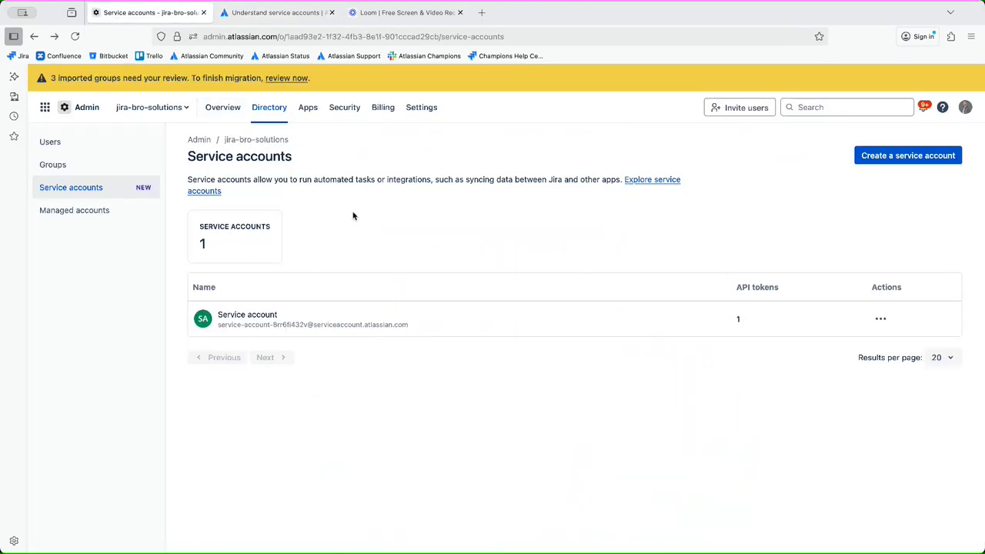